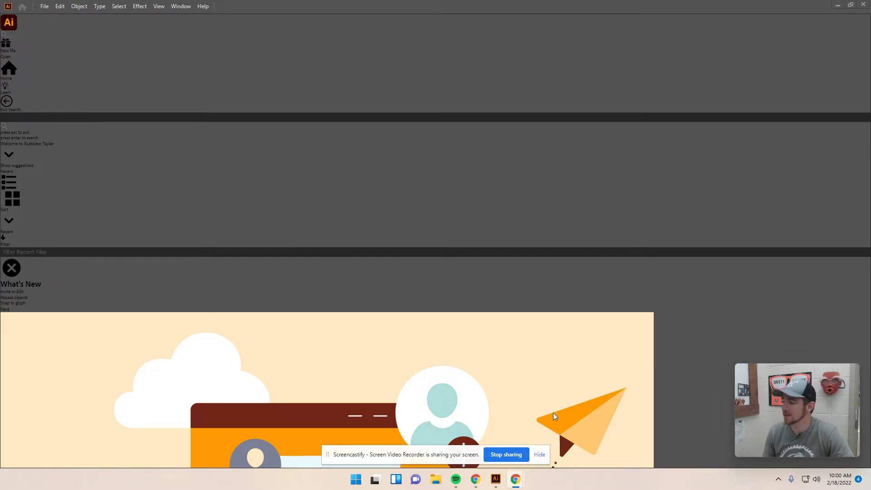
Start a new document from the Art & Illustration presets and name it with the family's surname
{"action": "left_click", "coordinate": [45, 6]}
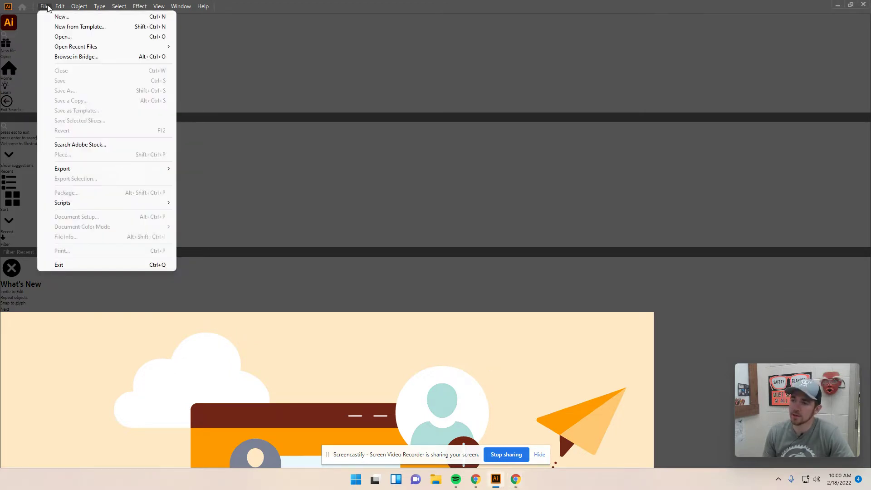
{"action": "left_click", "coordinate": [75, 18]}
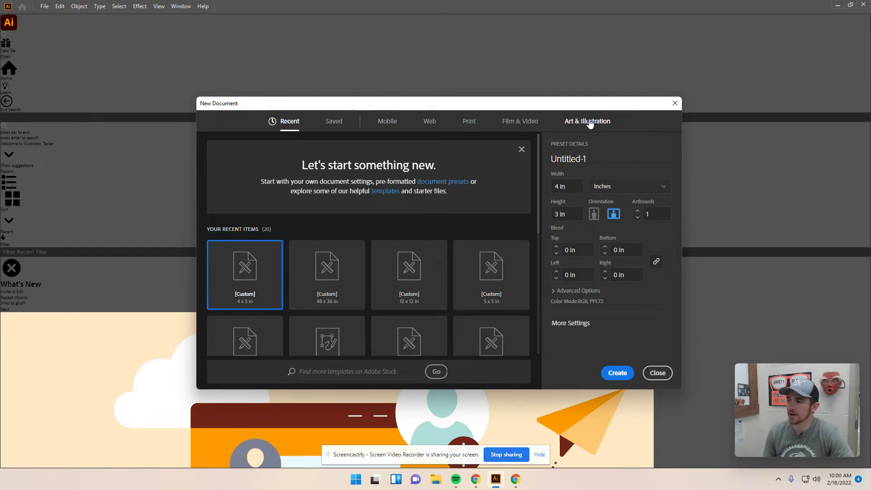
{"action": "left_click", "coordinate": [592, 122]}
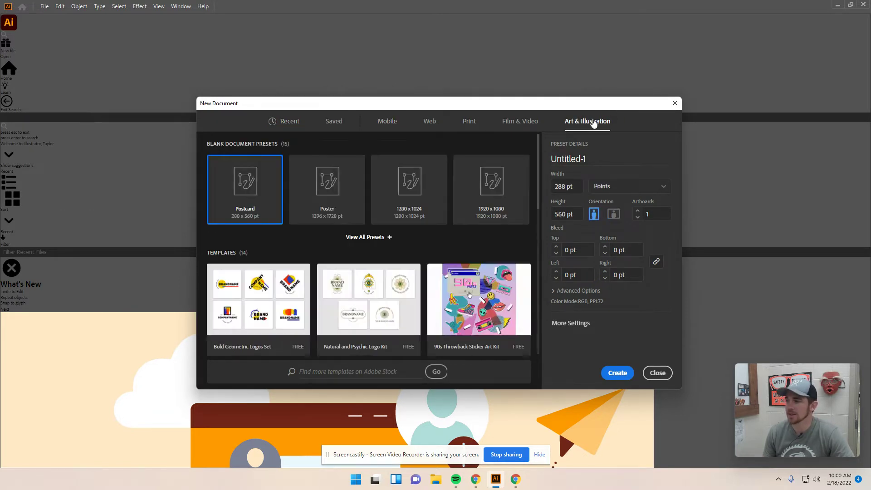
{"action": "left_click", "coordinate": [590, 161]}
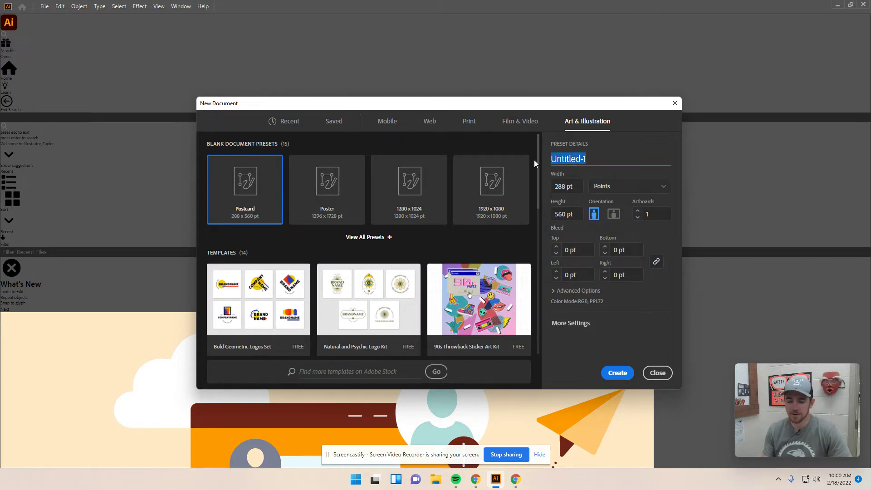
{"action": "type", "text": "Cahoon"}
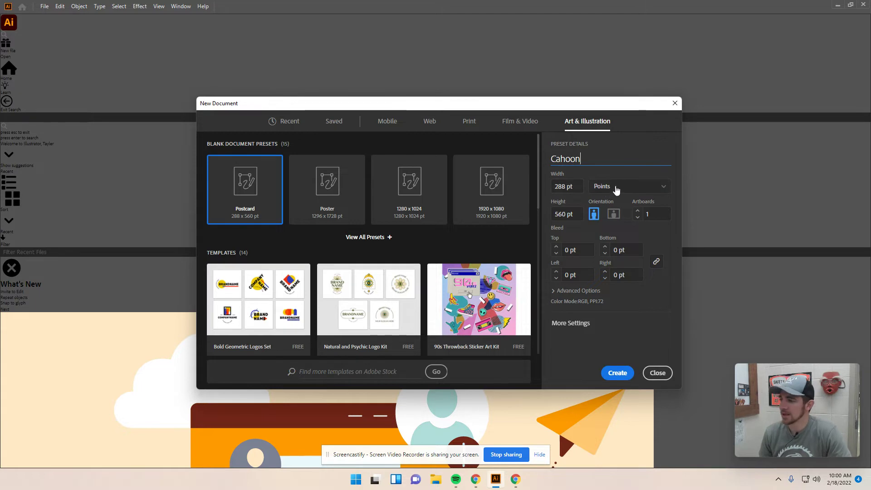
Set the document units to inches, the width to 18 in and the height to 9 in, and create it
{"action": "left_click", "coordinate": [620, 190]}
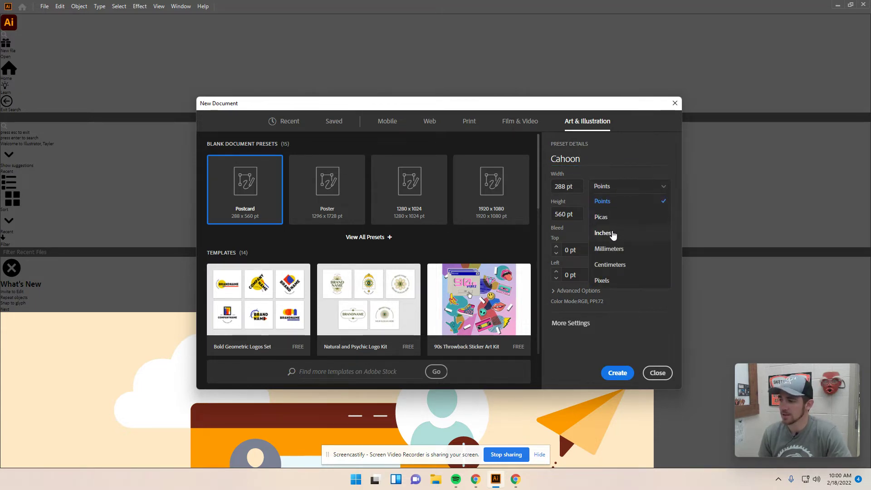
{"action": "left_click", "coordinate": [603, 233]}
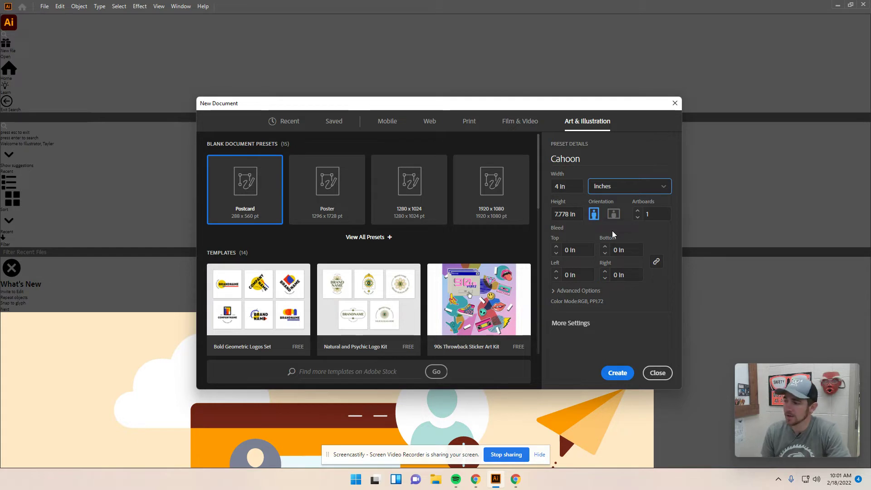
{"action": "left_click", "coordinate": [573, 186]}
{"action": "left_click_drag", "start_coordinate": [573, 186], "coordinate": [554, 186]}
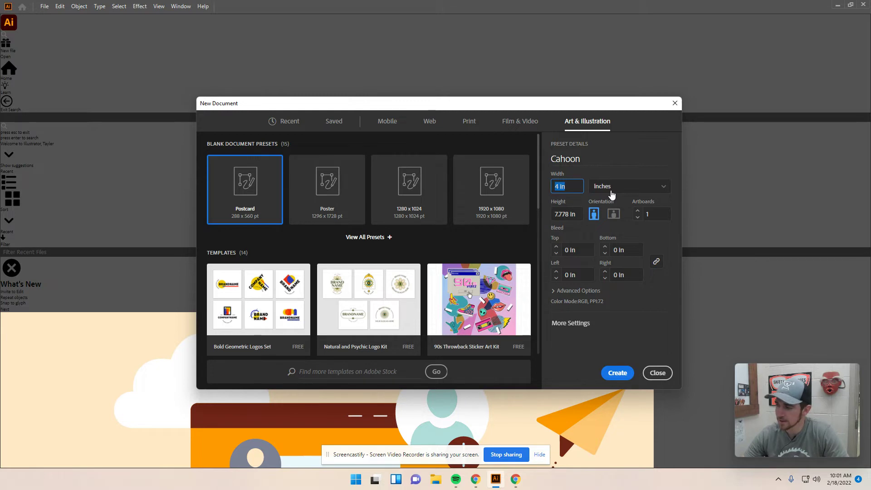
{"action": "type", "text": "18"}
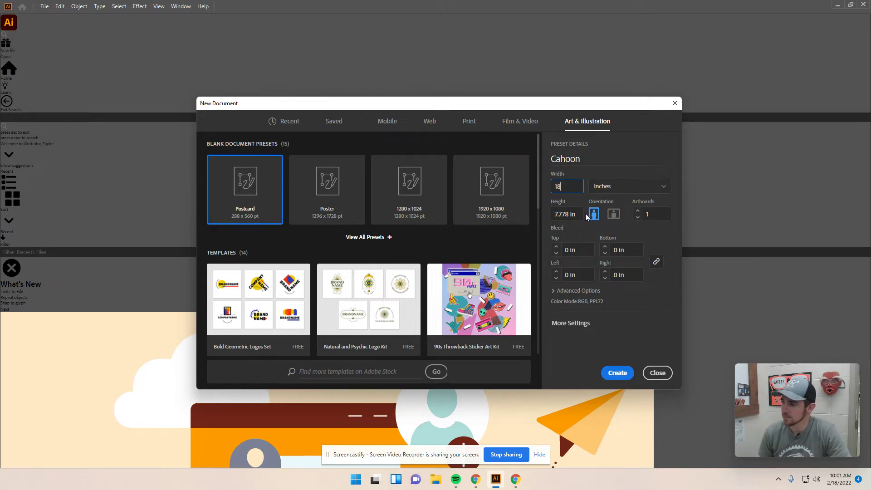
{"action": "key", "text": "Tab"}
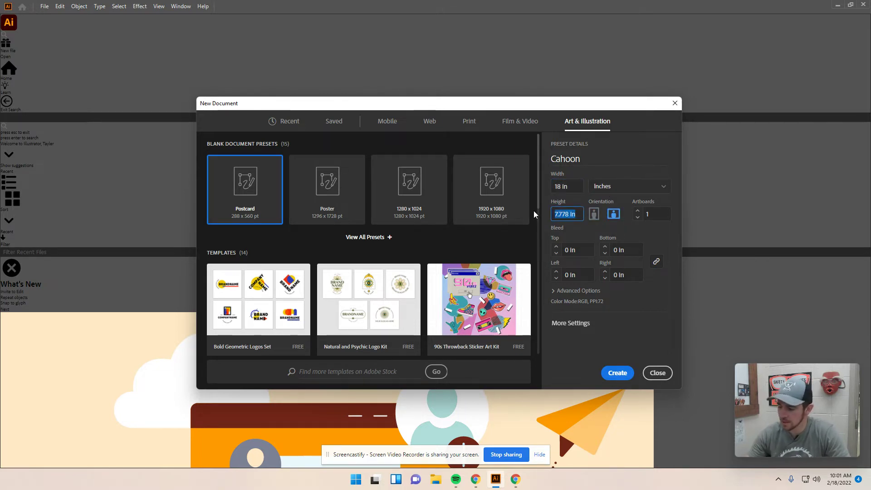
{"action": "type", "text": "9"}
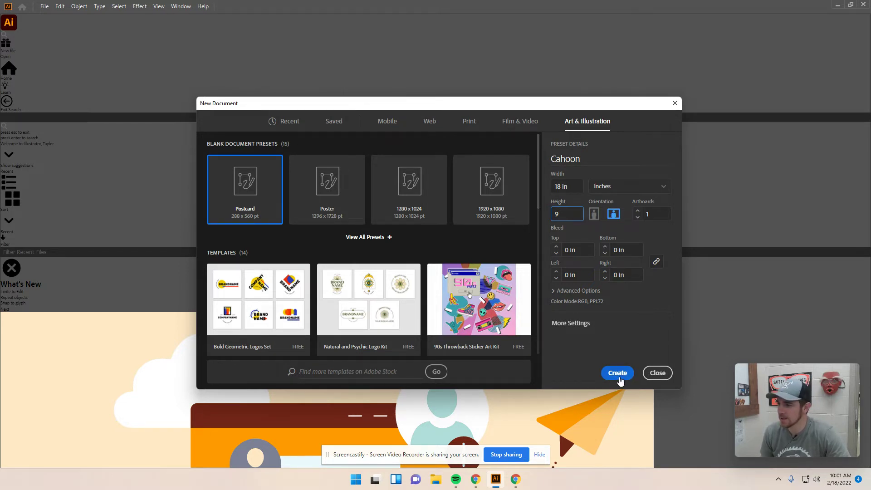
{"action": "left_click", "coordinate": [619, 375]}
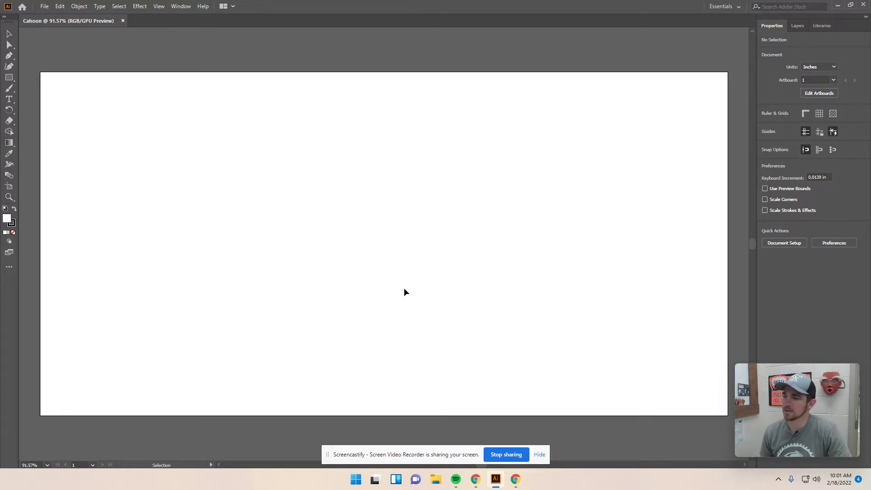
Add the point text "the" slightly left of the artboard's center with the Type tool
{"action": "left_click", "coordinate": [10, 101]}
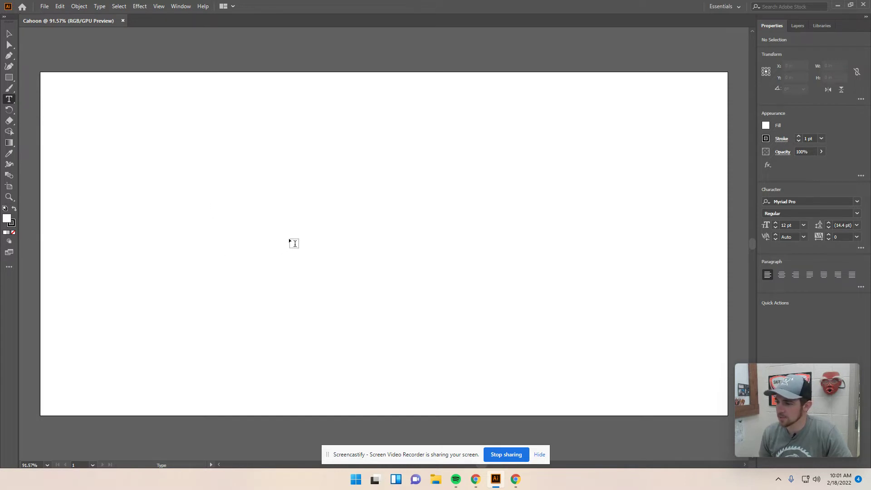
{"action": "left_click", "coordinate": [290, 239]}
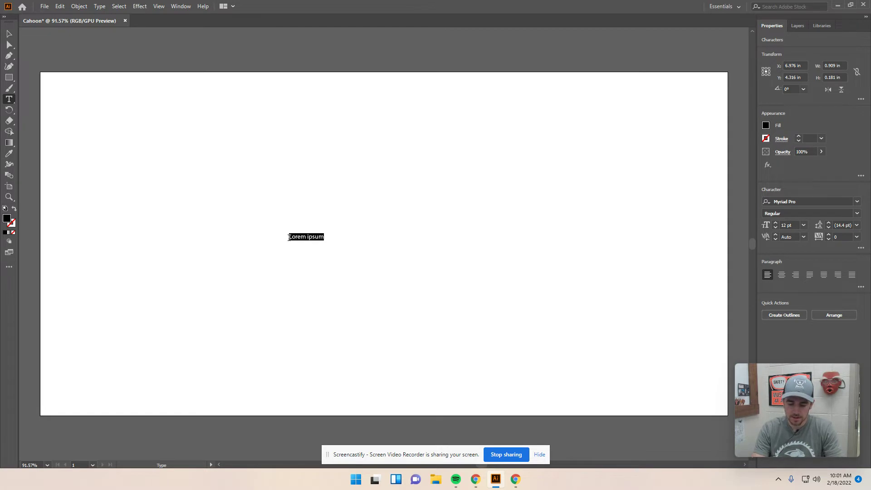
{"action": "type", "text": "T"}
{"action": "key", "text": "BackSpace"}
{"action": "type", "text": "The"}
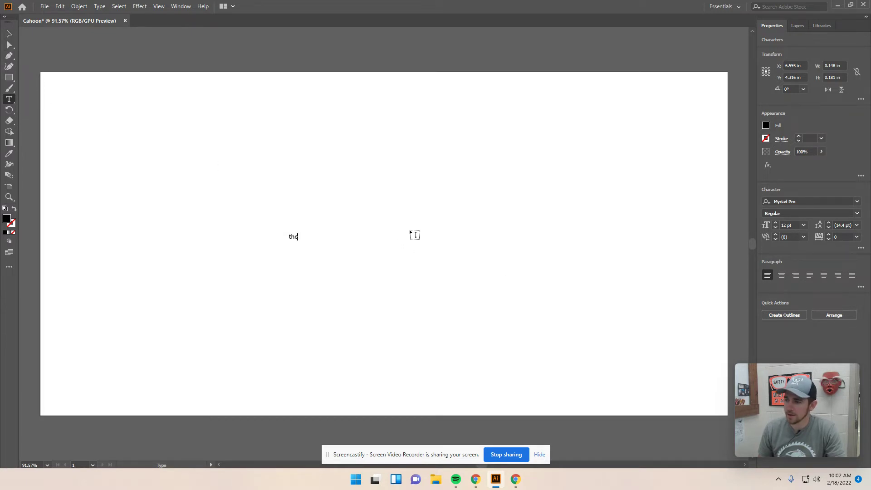
{"action": "key", "text": "Escape"}
Add the family's surname in plural form as a separate text object to the right of "the"
{"action": "left_click", "coordinate": [413, 233]}
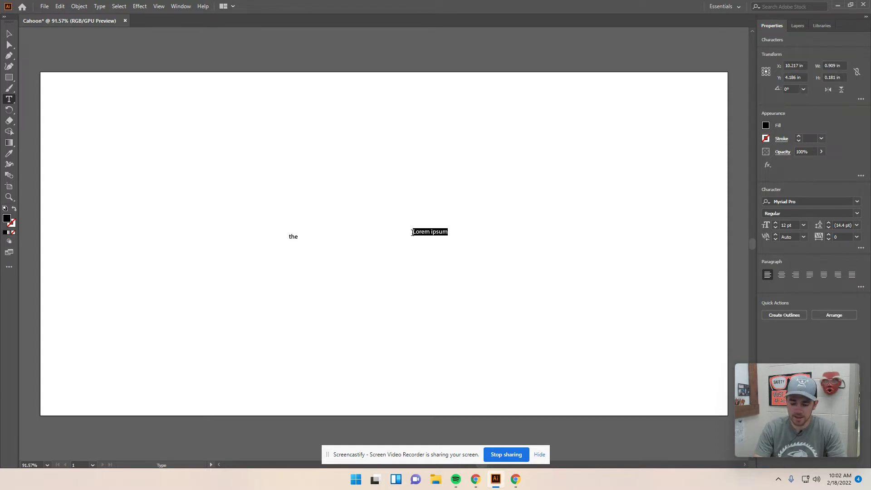
{"action": "type", "text": "C"}
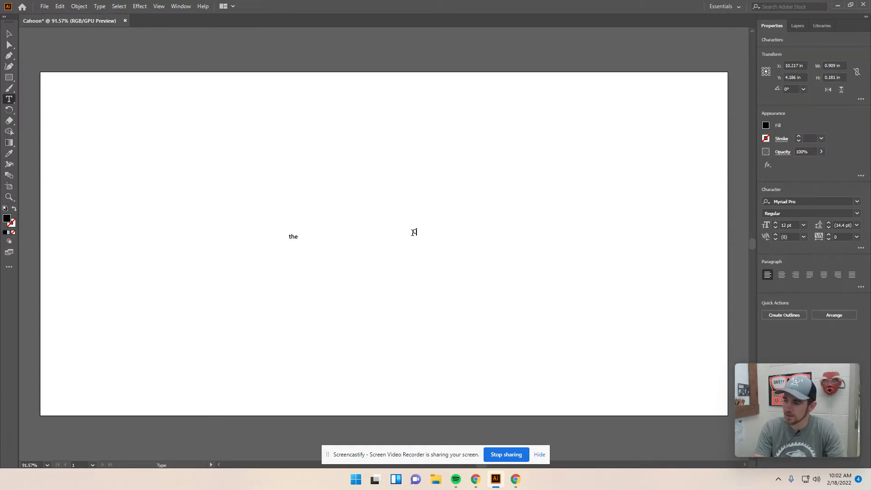
{"action": "type", "text": "ahoons"}
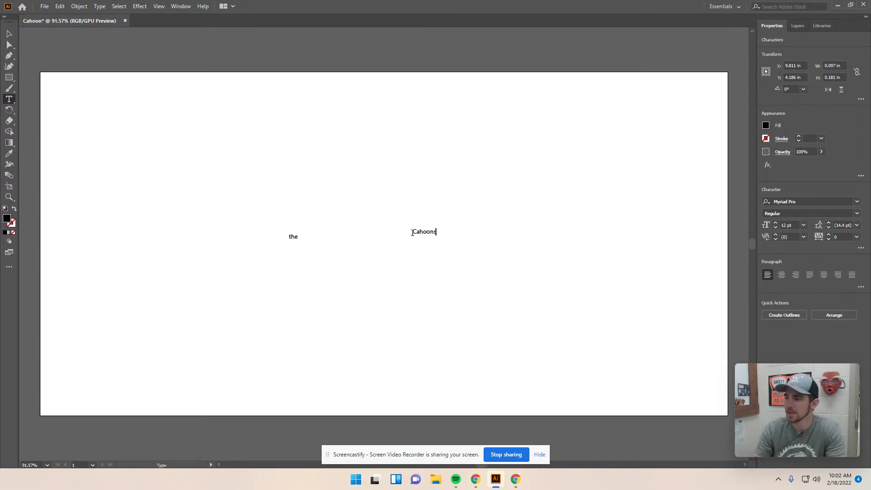
Add a third text object reading "Est. 2013" below and between the other two words
{"action": "left_click", "coordinate": [335, 275]}
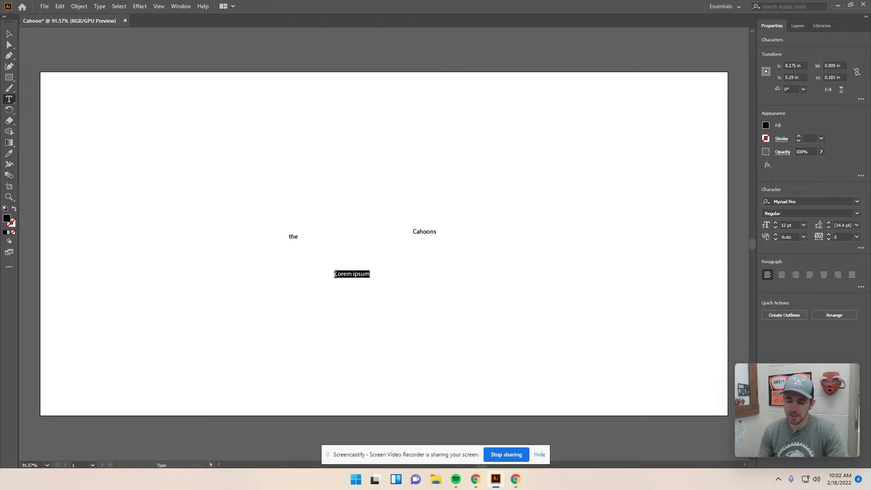
{"action": "type", "text": "Est"}
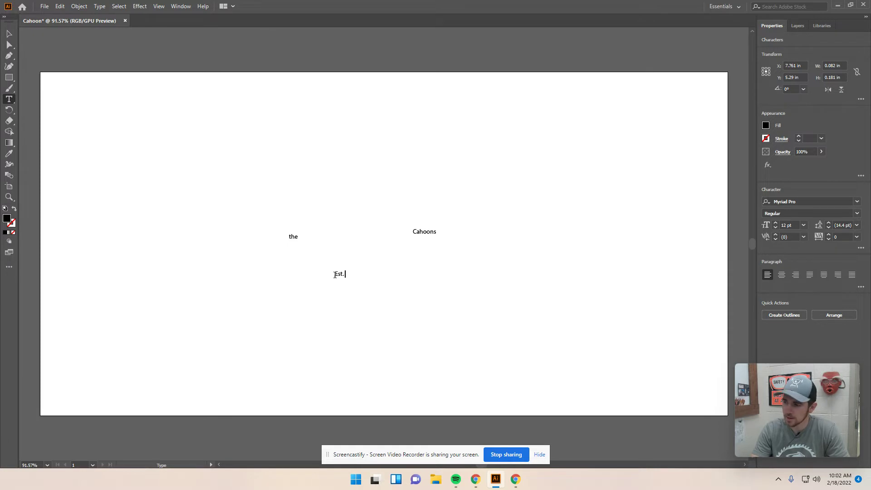
{"action": "type", "text": ". 201"}
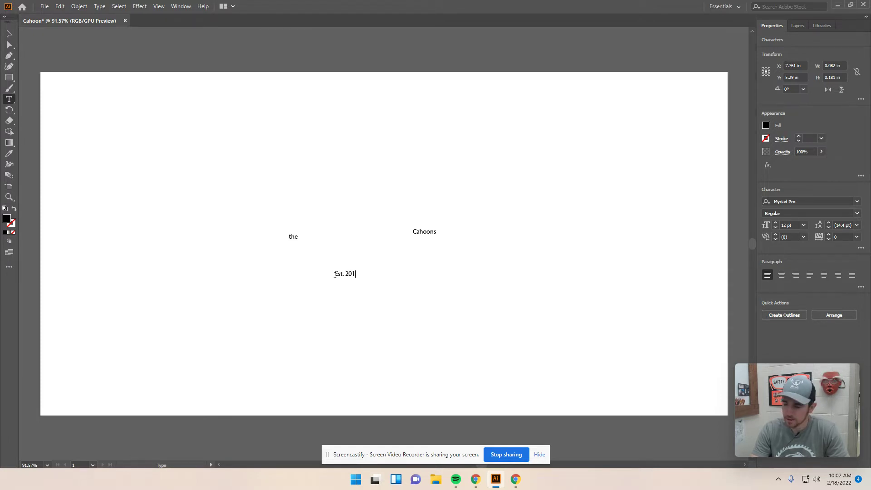
{"action": "type", "text": "3"}
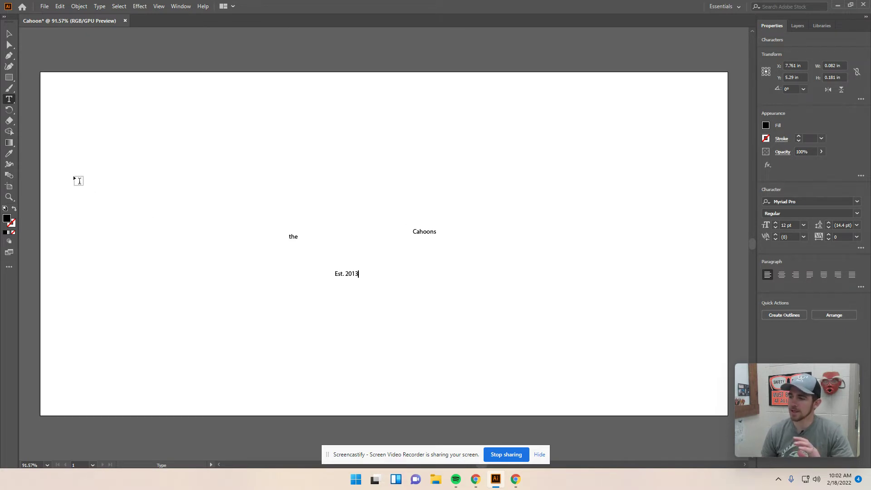
Move "the" close to the surname's left side and set the font size of both words to 300 pt
{"action": "left_click", "coordinate": [8, 37]}
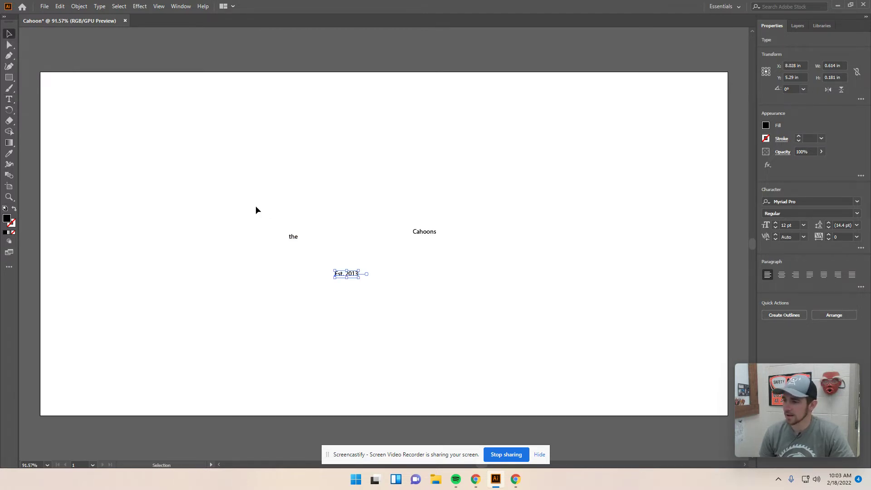
{"action": "left_click", "coordinate": [265, 220]}
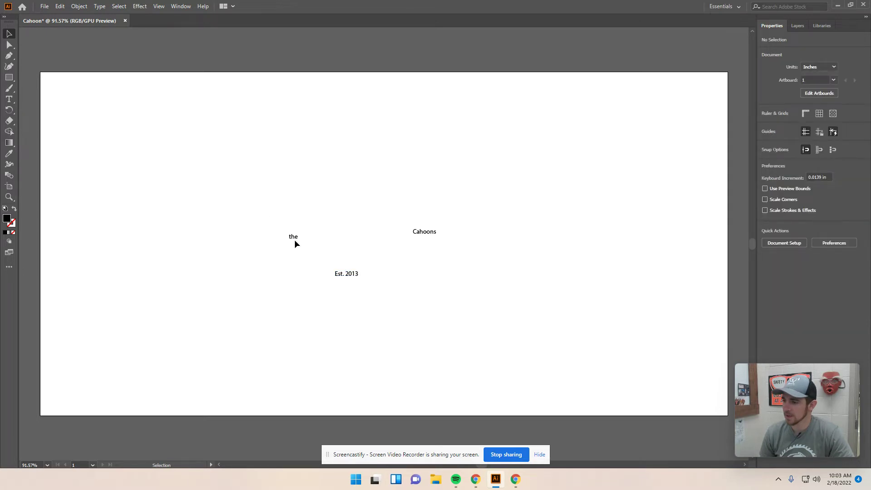
{"action": "left_click_drag", "start_coordinate": [295, 237], "coordinate": [459, 244]}
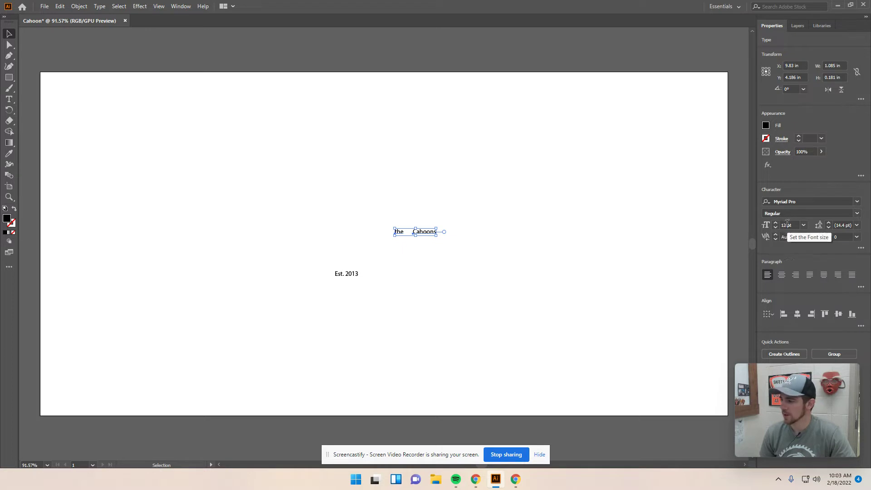
{"action": "left_click", "coordinate": [772, 227]}
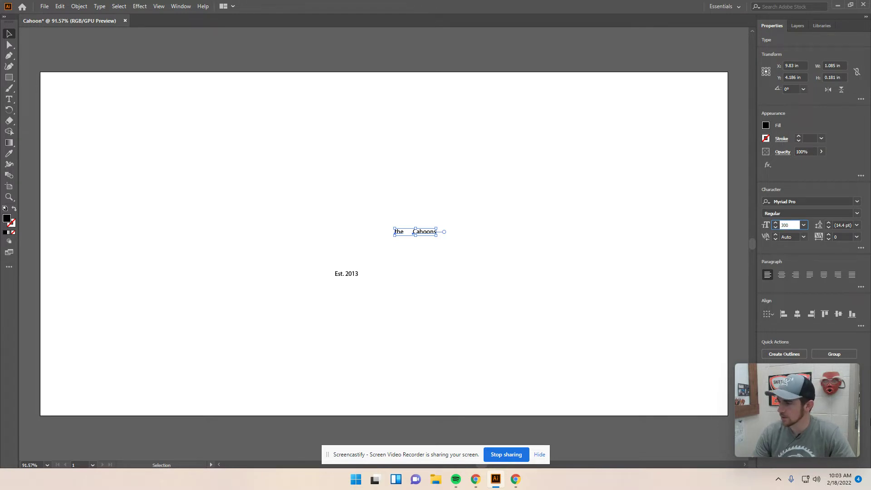
{"action": "key", "text": "Return"}
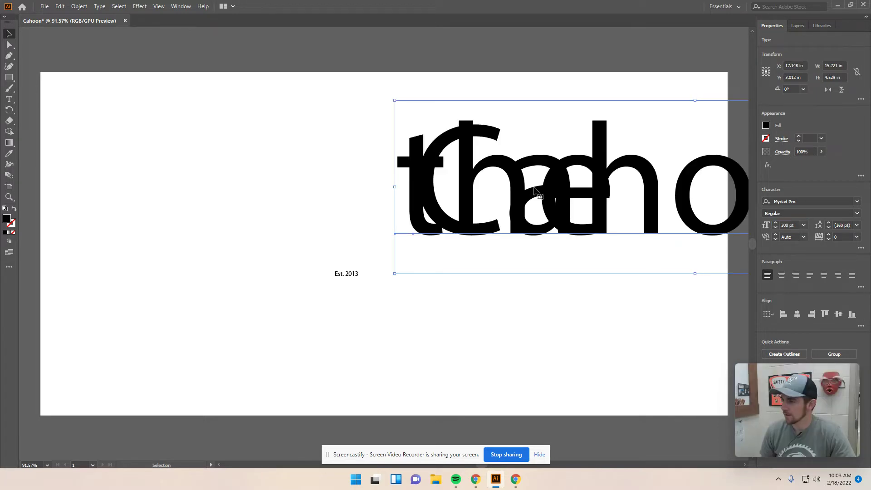
Shift the two enlarged words toward the artboard's left edge and pull them apart so they no longer overlap
{"action": "left_click_drag", "start_coordinate": [519, 182], "coordinate": [219, 189]}
{"action": "left_click", "coordinate": [193, 307]}
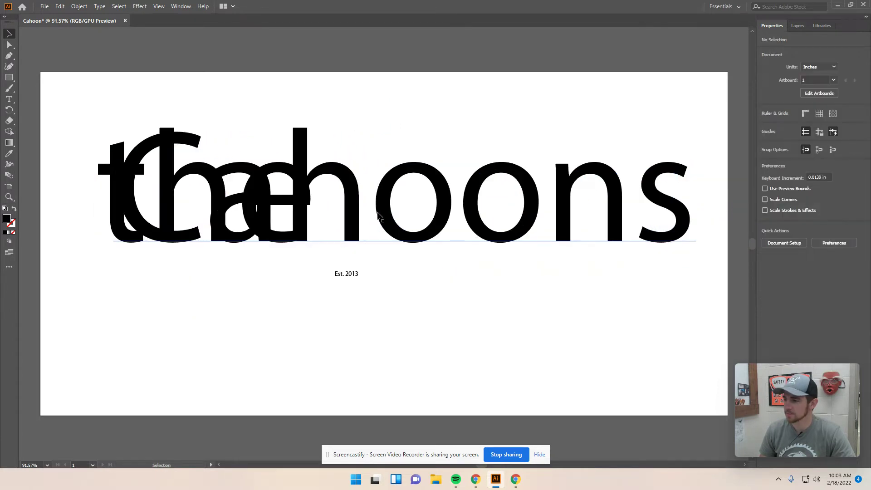
{"action": "left_click_drag", "start_coordinate": [386, 214], "coordinate": [511, 216]}
{"action": "left_click_drag", "start_coordinate": [179, 184], "coordinate": [116, 198]}
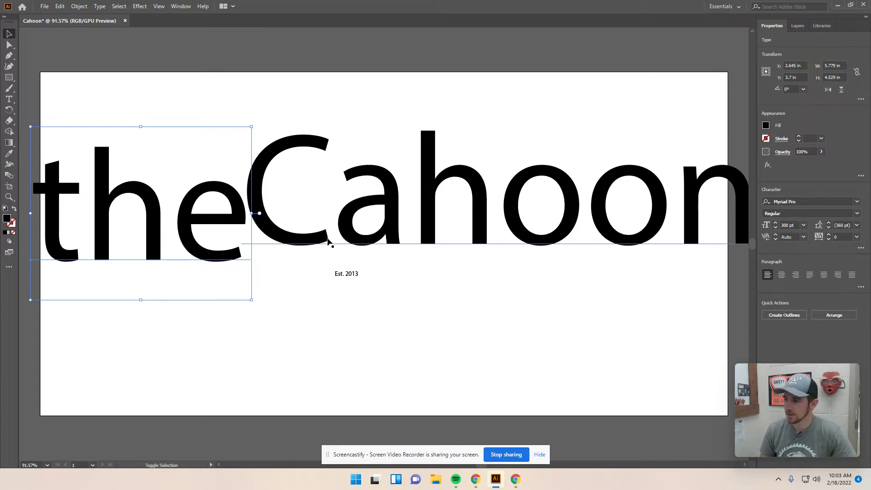
Set the font size of "the" and the surname to 200 pt and move both words fully onto the artboard
{"action": "left_click", "coordinate": [305, 242], "text": "shift"}
{"action": "left_click", "coordinate": [797, 225]}
{"action": "type", "text": "200"}
{"action": "key", "text": "Return"}
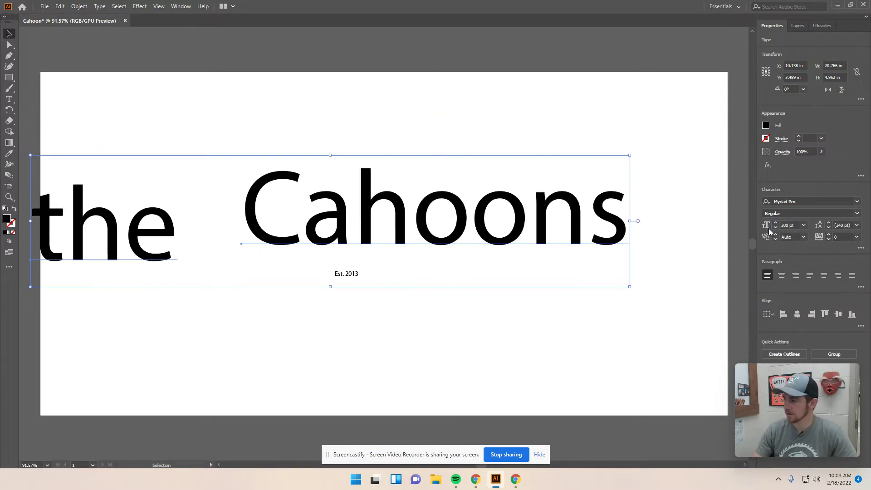
{"action": "left_click_drag", "start_coordinate": [369, 203], "coordinate": [429, 191]}
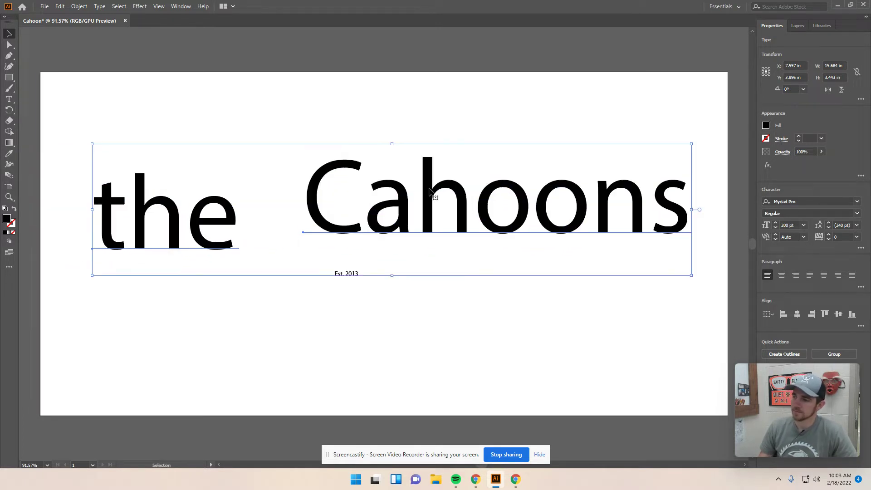
{"action": "left_click", "coordinate": [350, 293]}
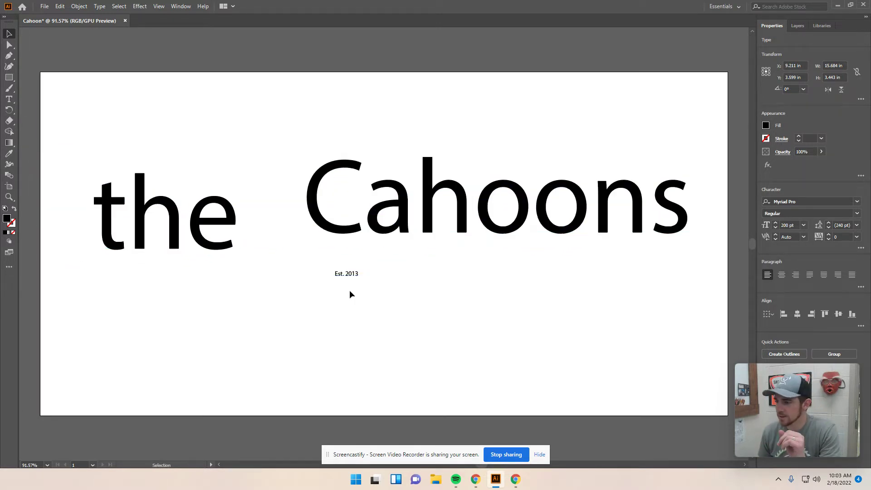
Move "Est. 2013" down into the artboard's lower area and set its font size to 100 pt
{"action": "left_click_drag", "start_coordinate": [347, 275], "coordinate": [353, 353]}
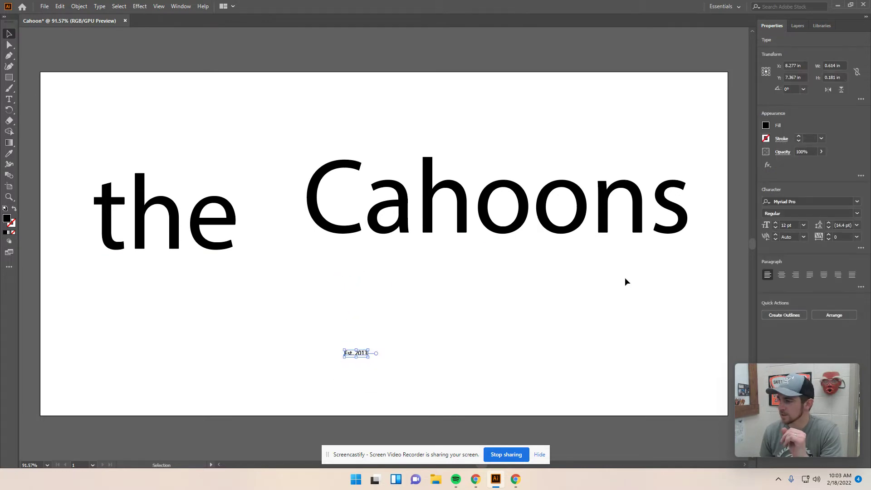
{"action": "left_click", "coordinate": [793, 227]}
{"action": "type", "text": "100"}
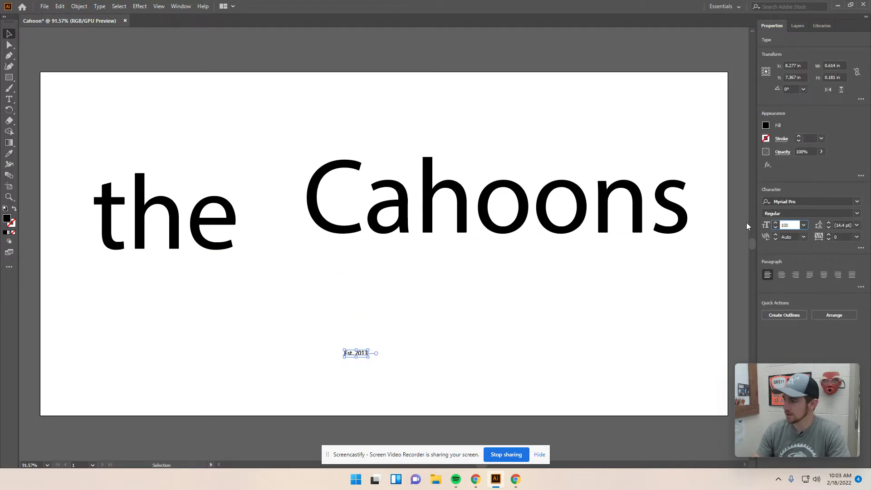
{"action": "key", "text": "Return"}
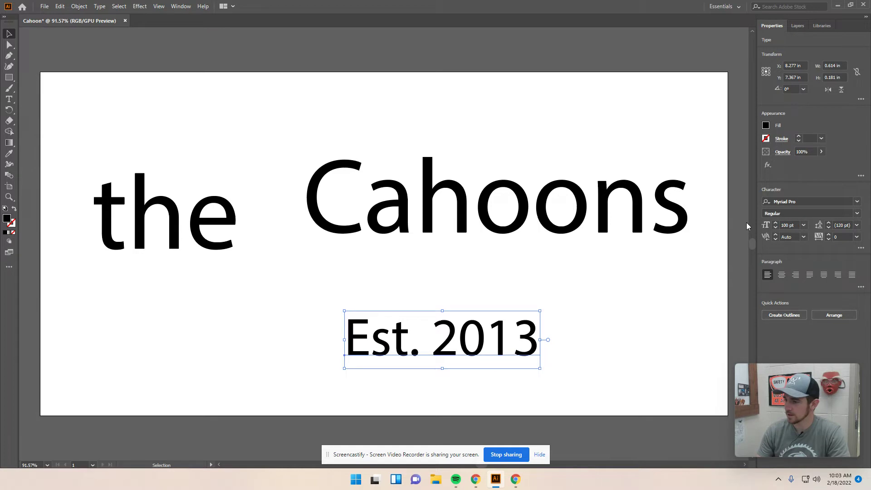
Browse the font list for "the" and the surname, previewing typefaces on both words without applying one
{"action": "left_click", "coordinate": [274, 333]}
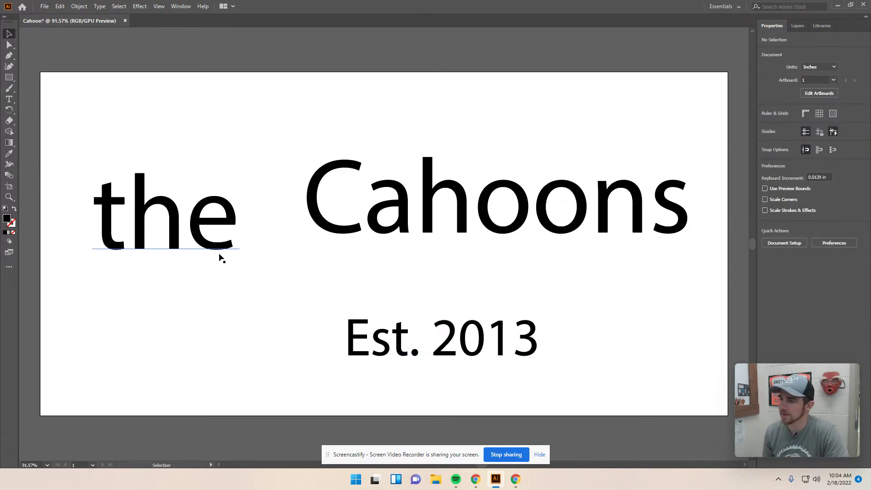
{"action": "left_click", "coordinate": [193, 230]}
{"action": "left_click", "coordinate": [325, 214], "text": "shift"}
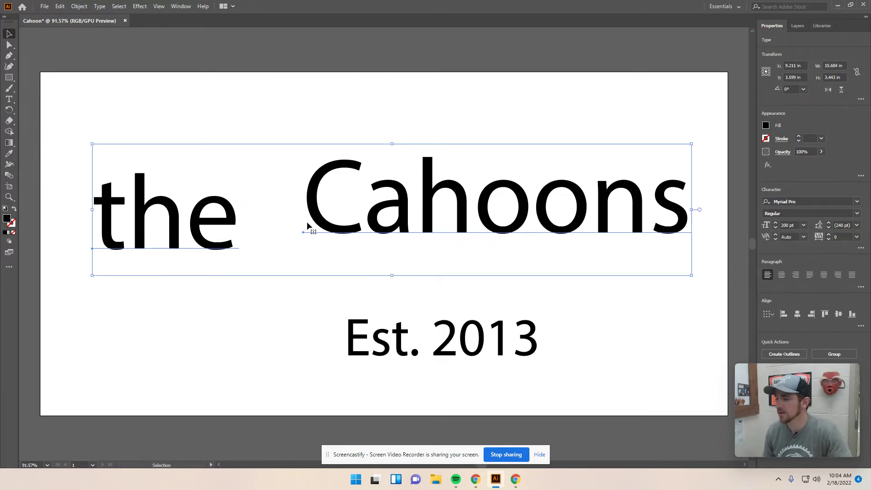
{"action": "left_click", "coordinate": [858, 201]}
{"action": "scroll", "coordinate": [826, 308], "scroll_direction": "down", "scroll_amount": 20}
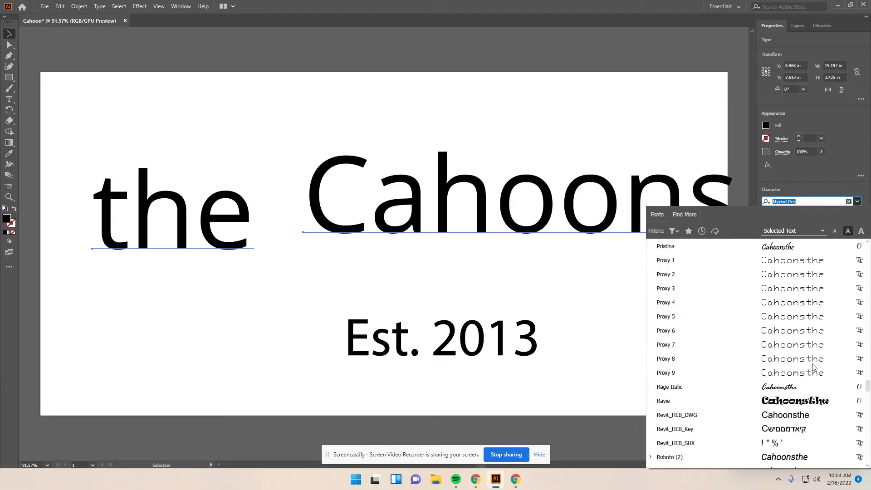
{"action": "scroll", "coordinate": [814, 367], "scroll_direction": "down", "scroll_amount": 10}
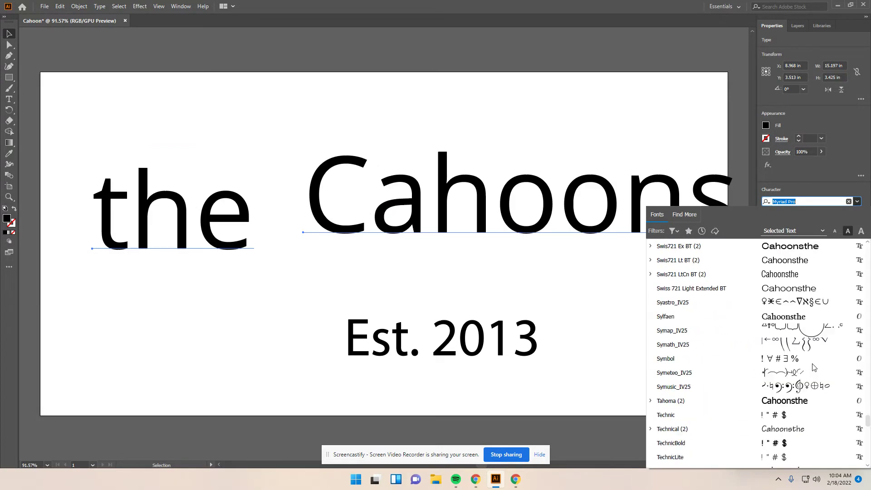
{"action": "scroll", "coordinate": [814, 367], "scroll_direction": "down", "scroll_amount": 5}
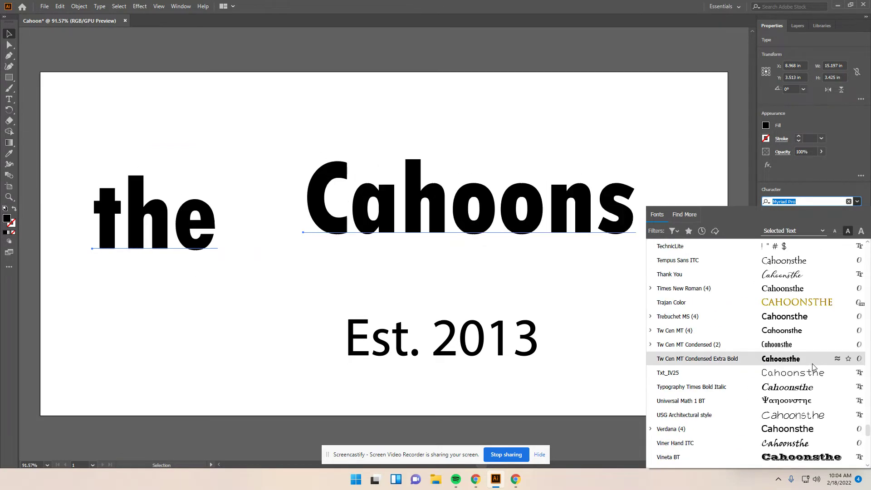
{"action": "scroll", "coordinate": [814, 367], "scroll_direction": "up", "scroll_amount": 8}
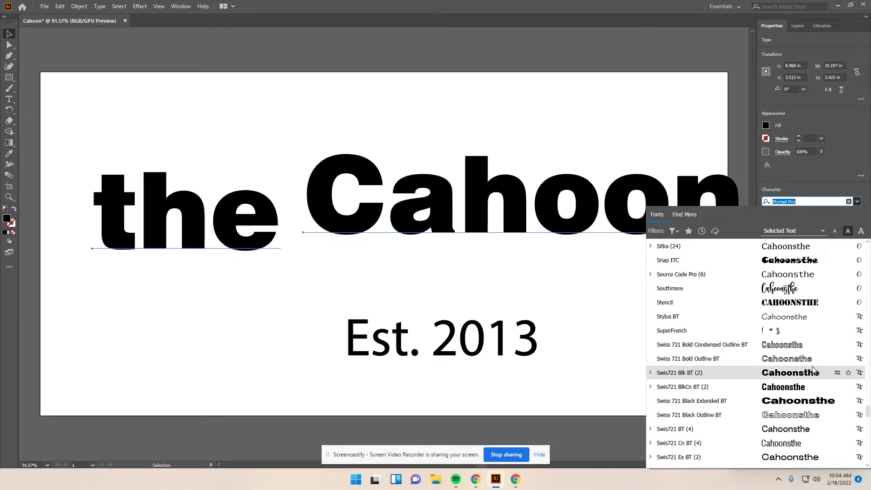
{"action": "scroll", "coordinate": [814, 369], "scroll_direction": "up", "scroll_amount": 7}
{"action": "scroll", "coordinate": [814, 372], "scroll_direction": "up", "scroll_amount": 8}
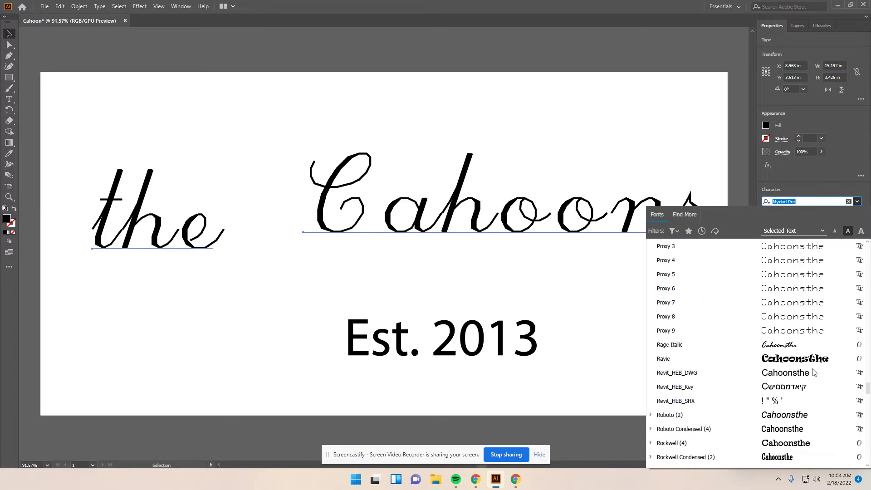
{"action": "left_click", "coordinate": [584, 279]}
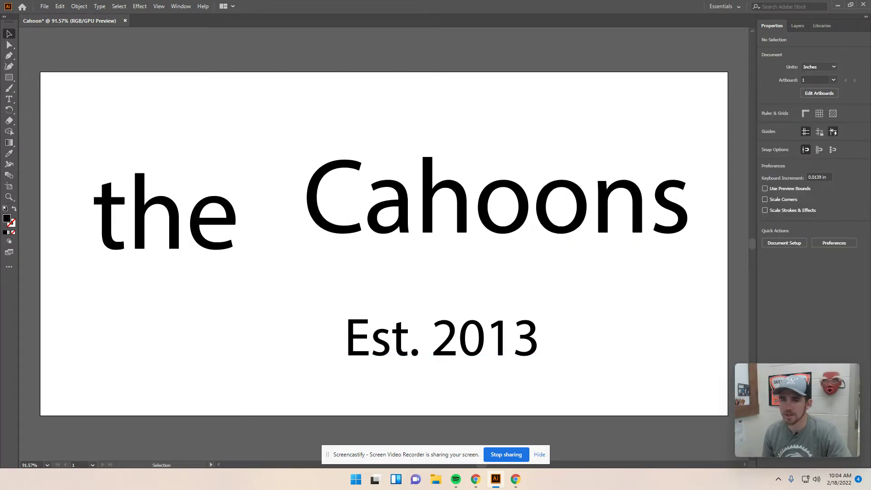
Switch to Chrome, go to dafont.com and open the Curly fonts in the Fancy category
{"action": "left_click", "coordinate": [476, 479]}
{"action": "left_click_drag", "start_coordinate": [9, 95], "coordinate": [331, 2]}
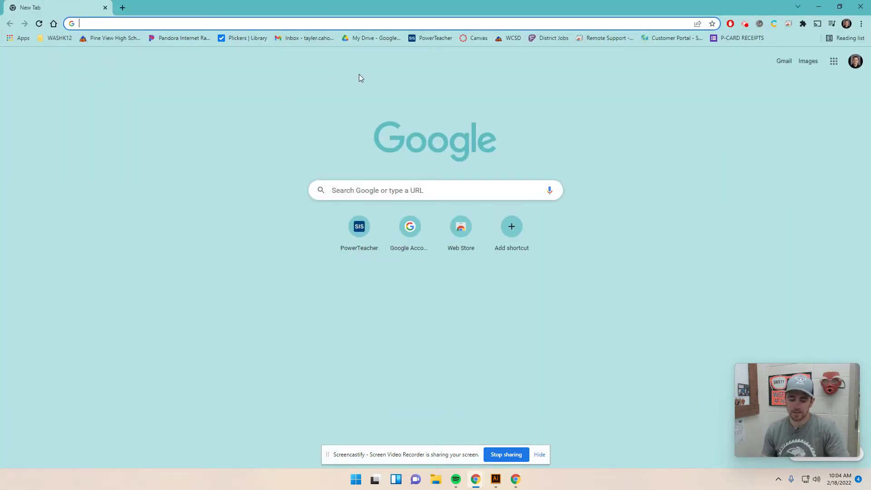
{"action": "type", "text": "da"}
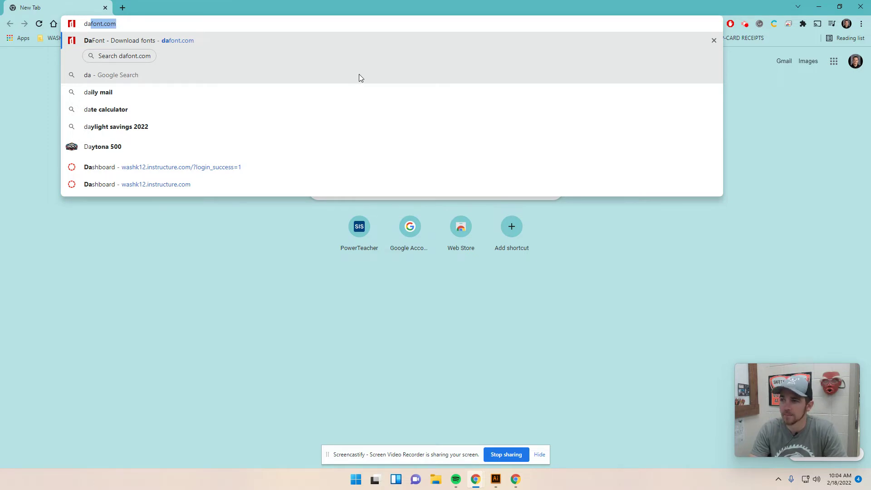
{"action": "key", "text": "Return"}
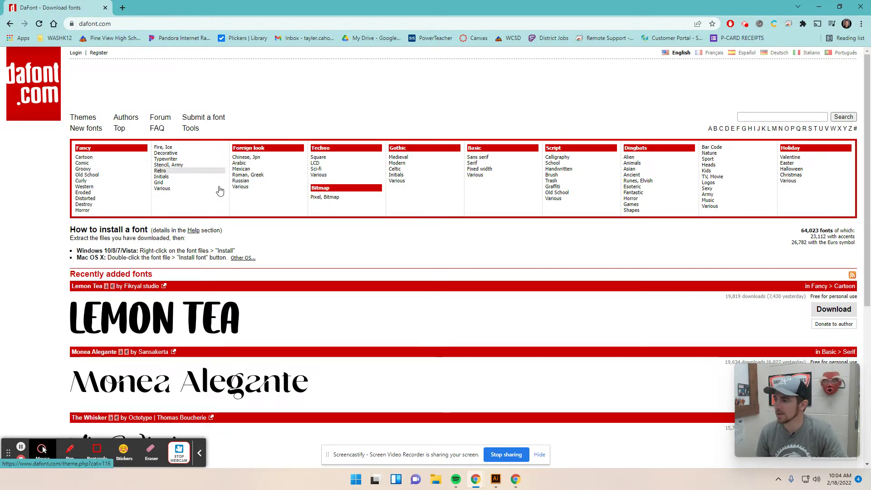
{"action": "left_click", "coordinate": [86, 182]}
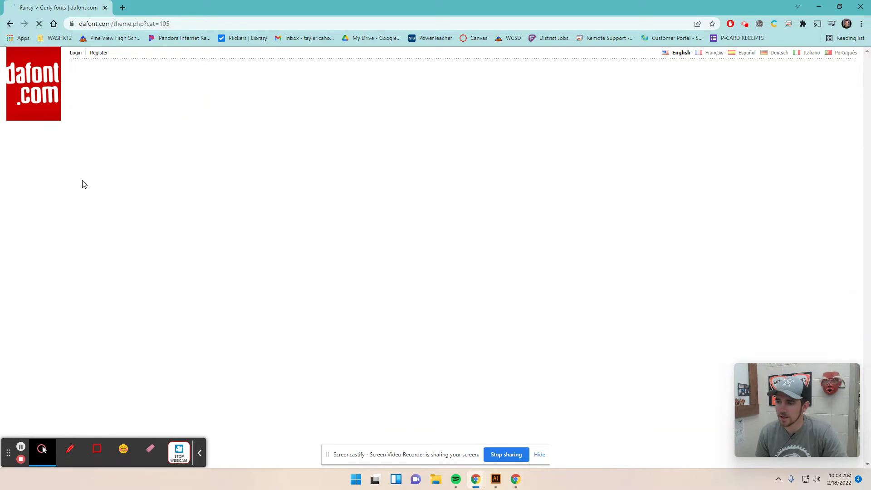
Preview the Curly fonts with custom text made of "the" and the family surname
{"action": "scroll", "coordinate": [177, 371], "scroll_direction": "down", "scroll_amount": 5}
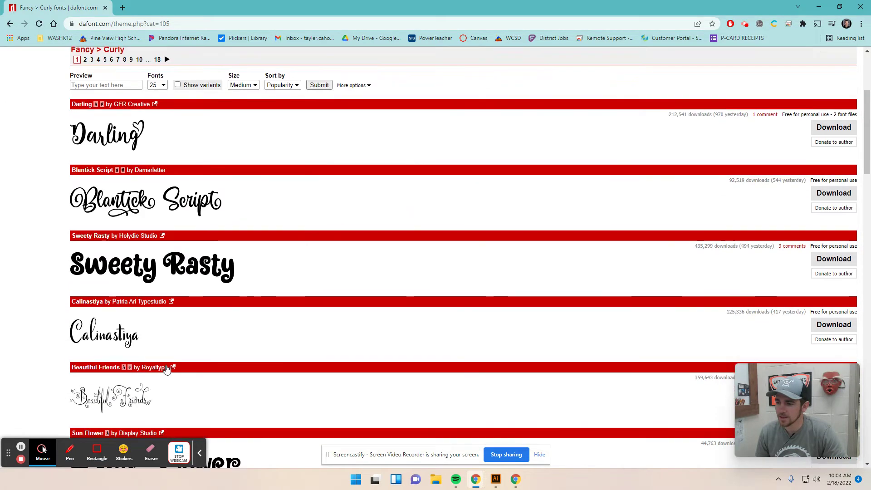
{"action": "scroll", "coordinate": [178, 371], "scroll_direction": "down", "scroll_amount": 4}
{"action": "scroll", "coordinate": [191, 366], "scroll_direction": "up", "scroll_amount": 9}
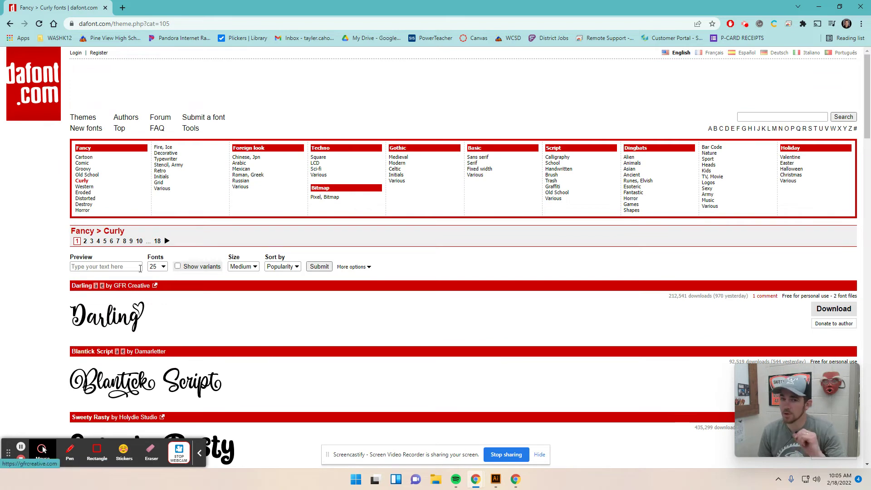
{"action": "left_click", "coordinate": [119, 266]}
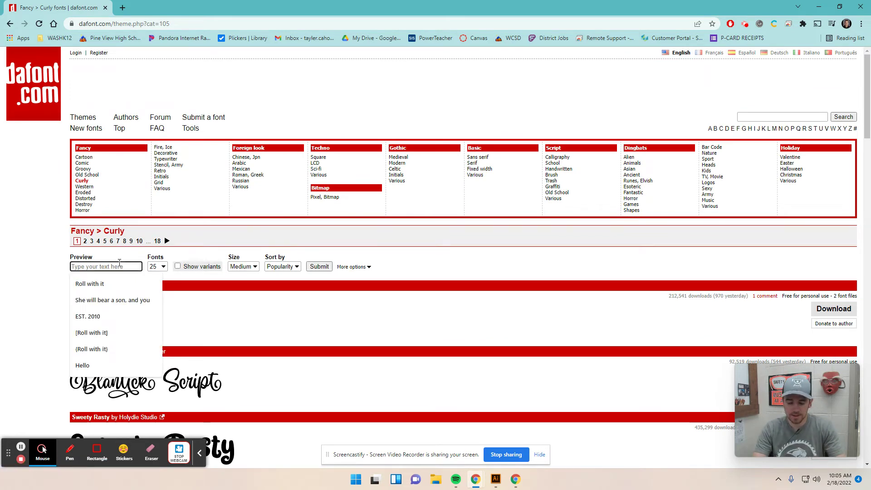
{"action": "type", "text": "the Cahoons"}
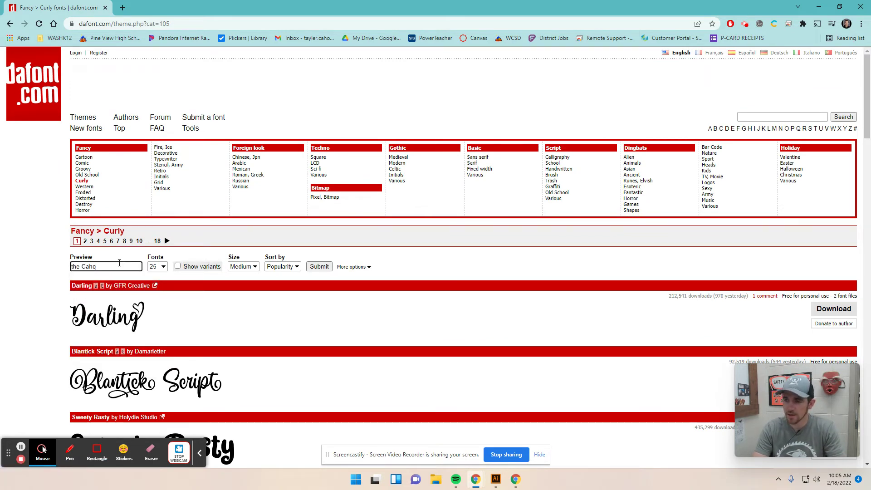
{"action": "left_click", "coordinate": [326, 268]}
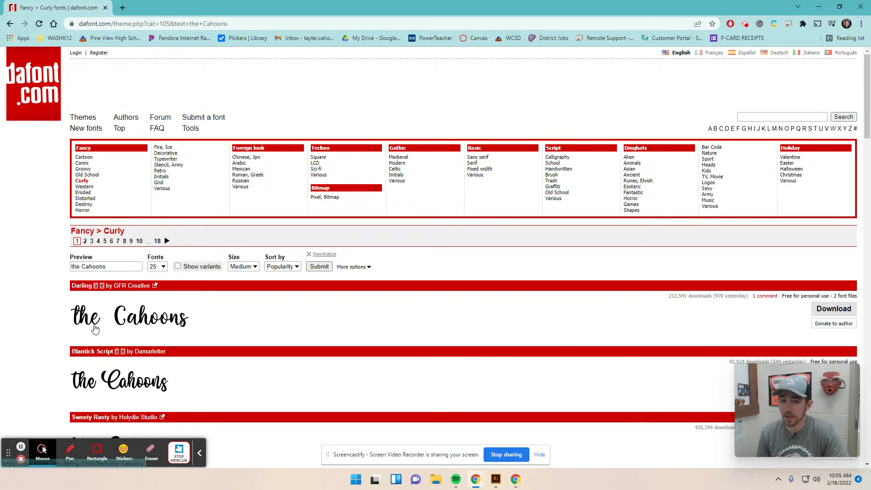
Look through the previewed Curly fonts and download Baby Bunny Script
{"action": "scroll", "coordinate": [91, 326], "scroll_direction": "down", "scroll_amount": 3}
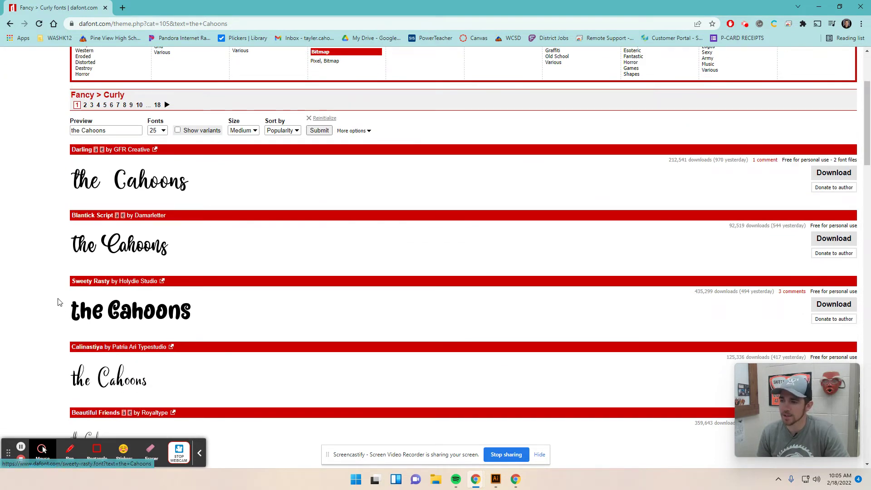
{"action": "scroll", "coordinate": [58, 302], "scroll_direction": "down", "scroll_amount": 4}
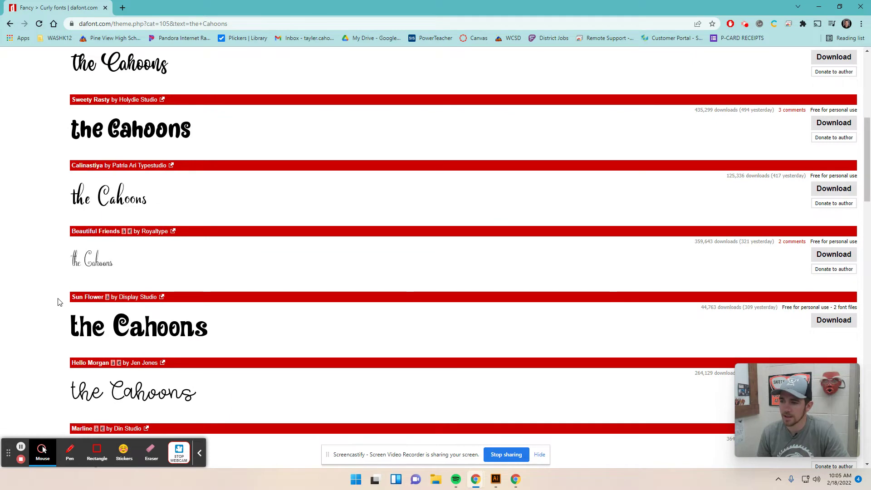
{"action": "scroll", "coordinate": [59, 301], "scroll_direction": "down", "scroll_amount": 9}
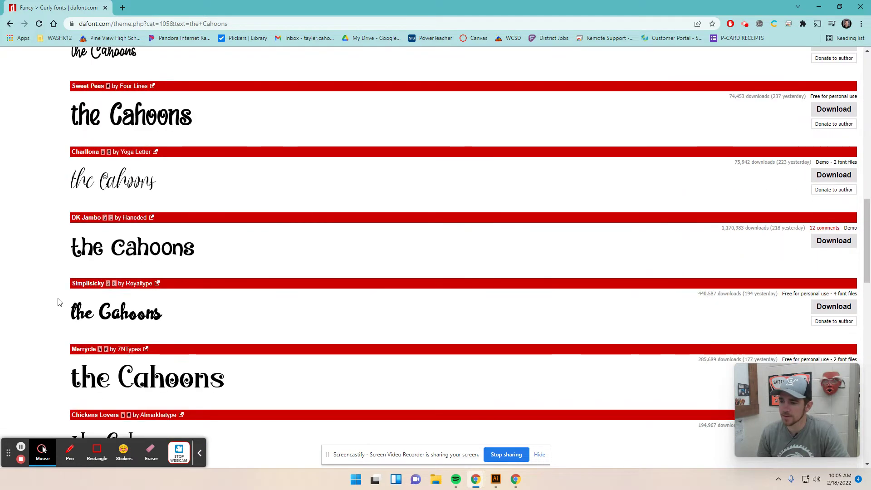
{"action": "scroll", "coordinate": [59, 302], "scroll_direction": "down", "scroll_amount": 4}
{"action": "scroll", "coordinate": [58, 301], "scroll_direction": "down", "scroll_amount": 5}
{"action": "scroll", "coordinate": [59, 301], "scroll_direction": "down", "scroll_amount": 4}
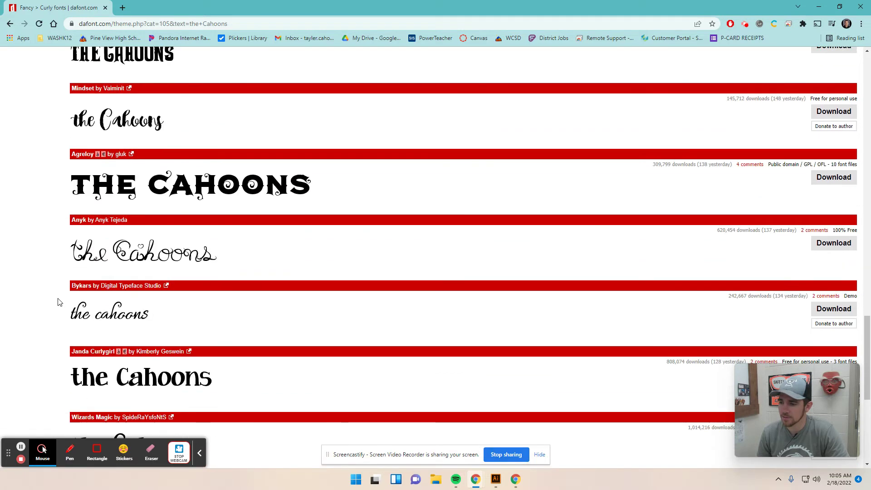
{"action": "scroll", "coordinate": [59, 301], "scroll_direction": "down", "scroll_amount": 5}
{"action": "scroll", "coordinate": [58, 302], "scroll_direction": "down", "scroll_amount": 2}
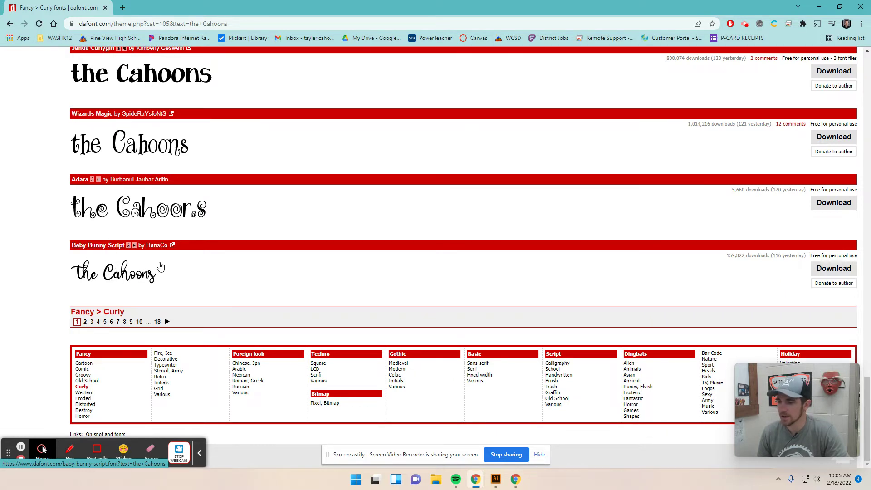
{"action": "left_click", "coordinate": [831, 271]}
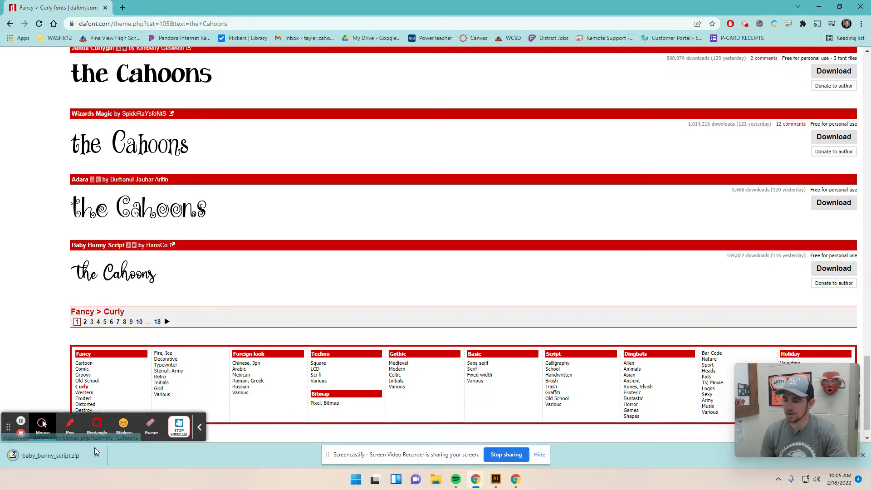
Install Baby Bunny.ttf from the downloaded baby_bunny_script.zip, and close the font preview and the archive
{"action": "left_click", "coordinate": [58, 456]}
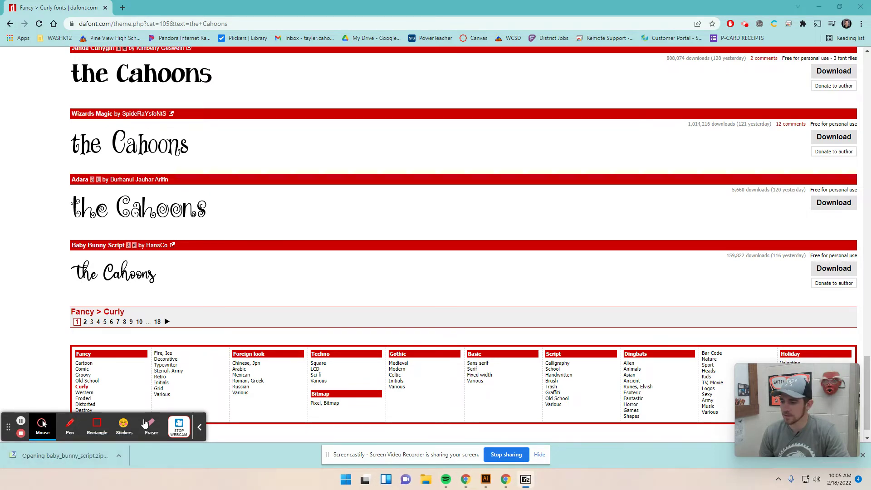
{"action": "left_click_drag", "start_coordinate": [531, 50], "coordinate": [533, 51]}
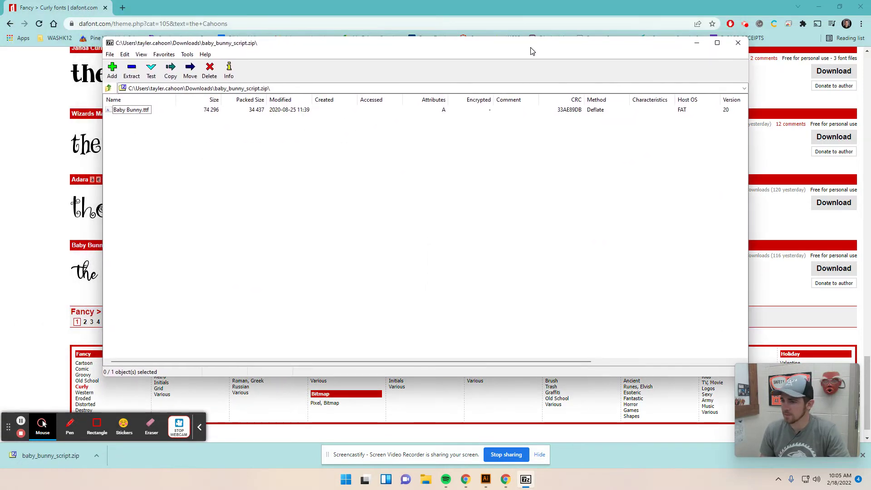
{"action": "double_click", "coordinate": [135, 114]}
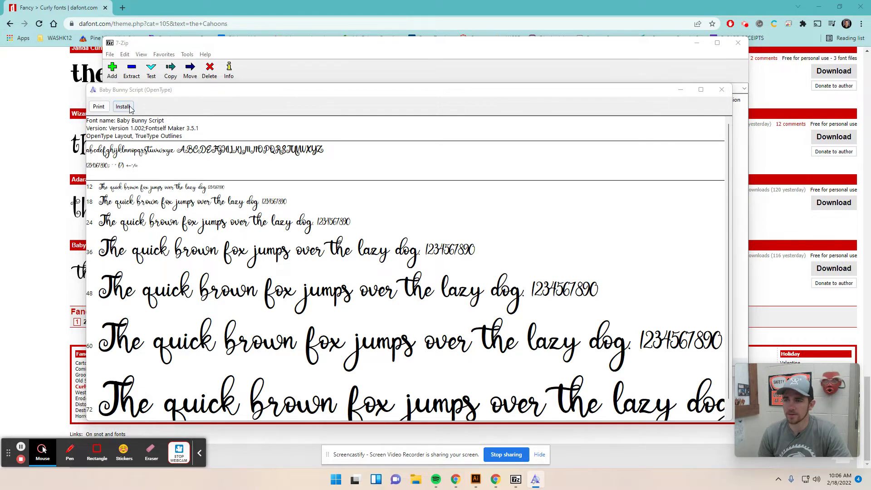
{"action": "left_click", "coordinate": [130, 107]}
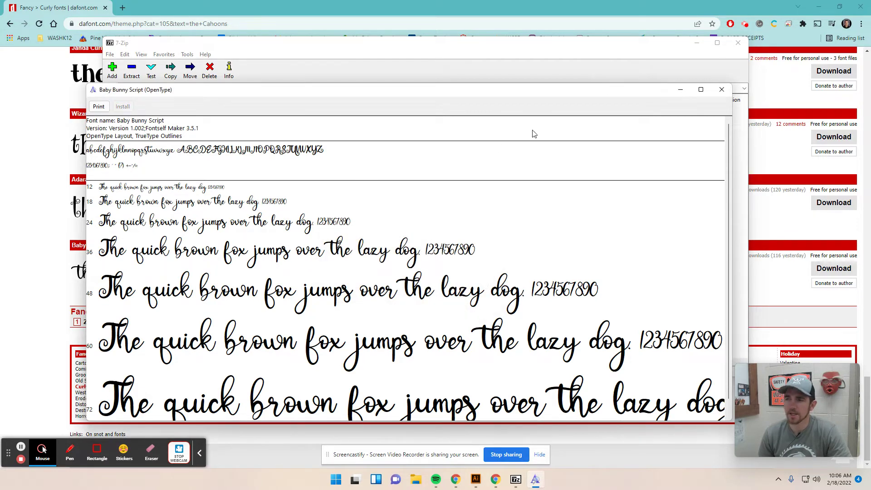
{"action": "left_click", "coordinate": [722, 89]}
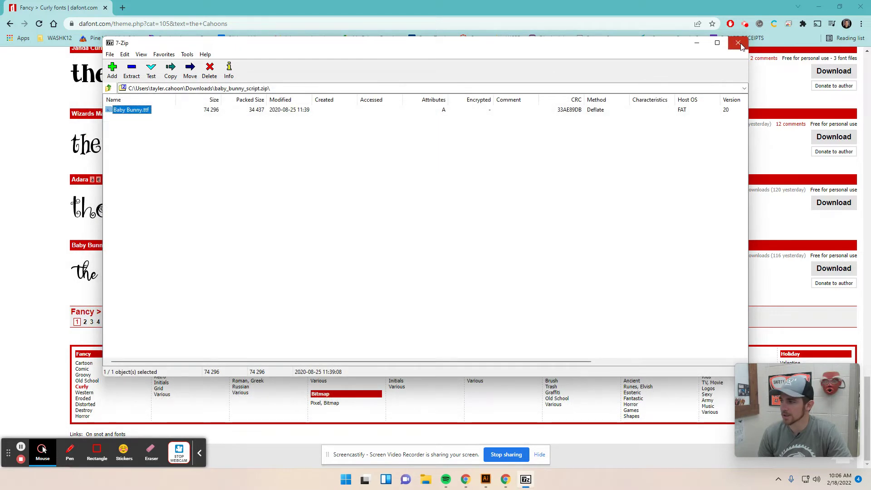
{"action": "left_click", "coordinate": [739, 43]}
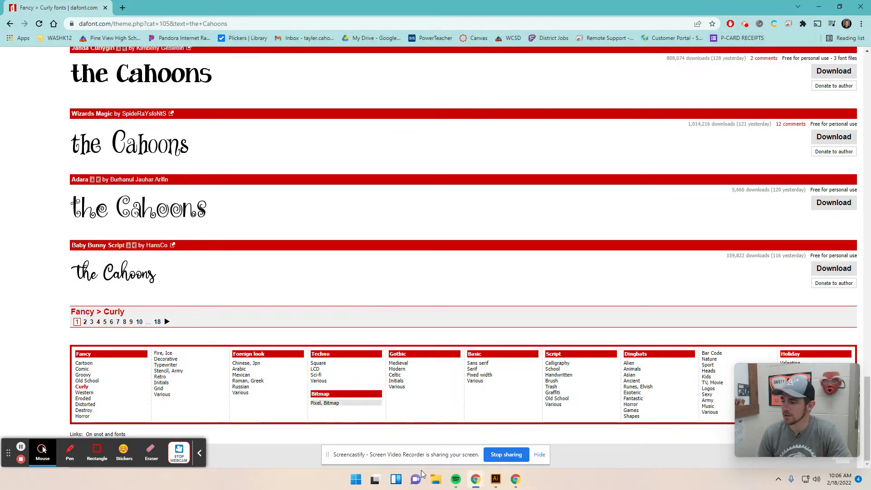
Switch back to Illustrator and set the font of "the" and the surname to Baby Bunny Script
{"action": "left_click", "coordinate": [496, 481]}
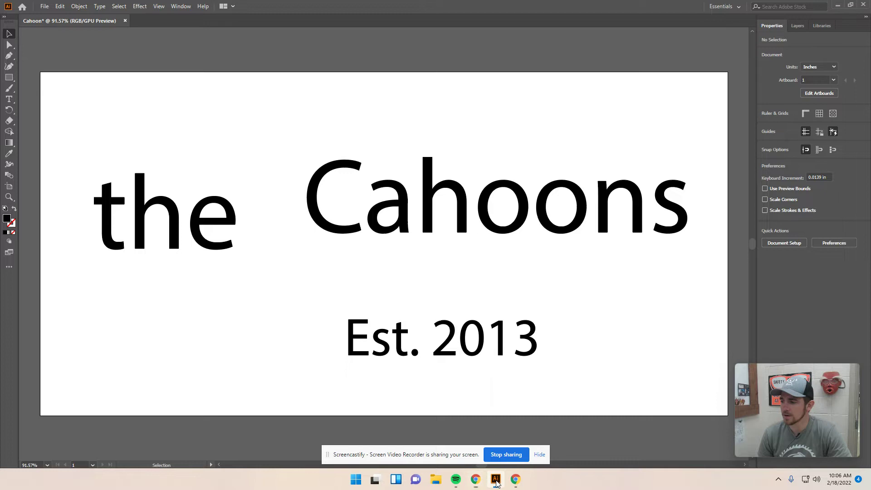
{"action": "left_click", "coordinate": [187, 217]}
{"action": "left_click", "coordinate": [394, 217], "text": "shift"}
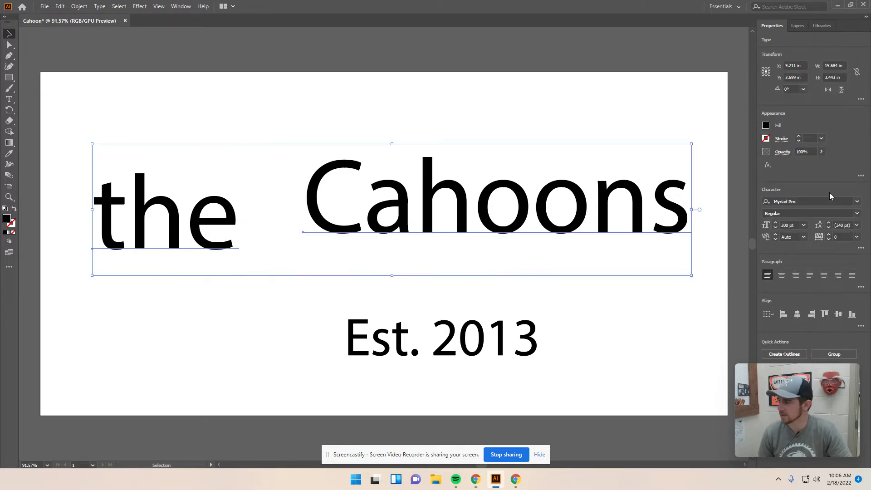
{"action": "left_click", "coordinate": [858, 203]}
{"action": "scroll", "coordinate": [808, 334], "scroll_direction": "up", "scroll_amount": 10}
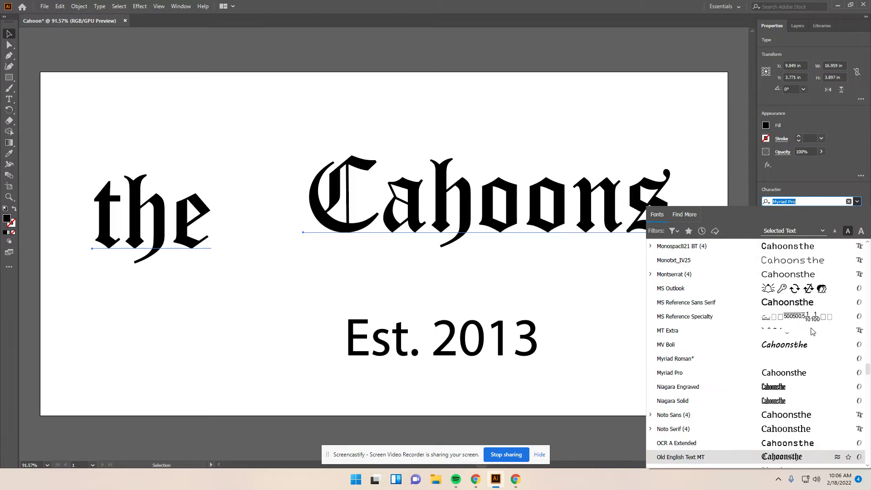
{"action": "scroll", "coordinate": [808, 335], "scroll_direction": "up", "scroll_amount": 20}
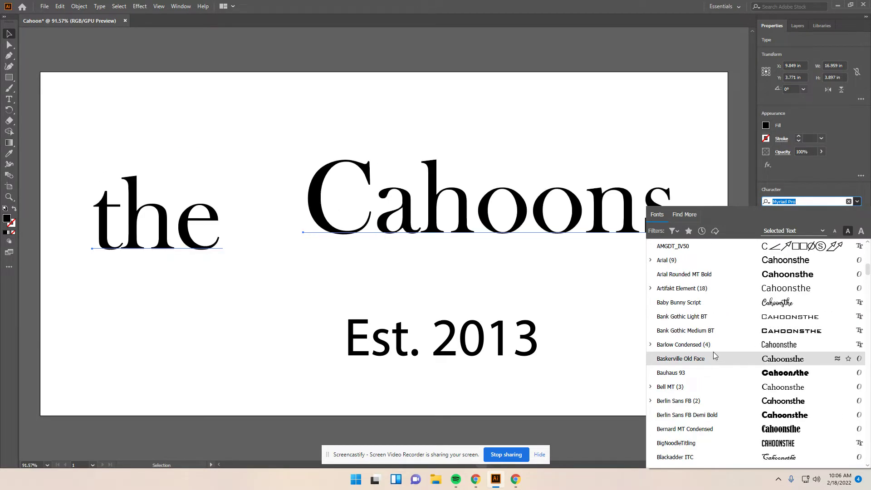
{"action": "left_click", "coordinate": [702, 305]}
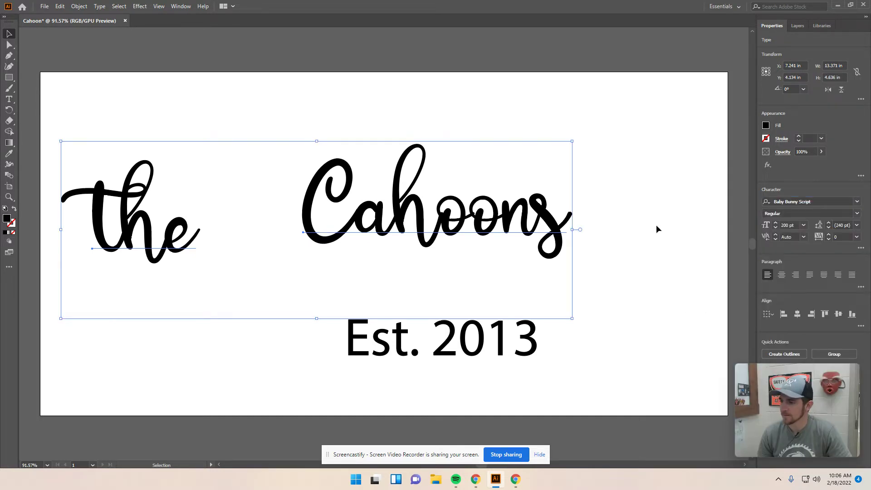
Set the font size of "the" and the surname to 250 pt
{"action": "left_click", "coordinate": [797, 224]}
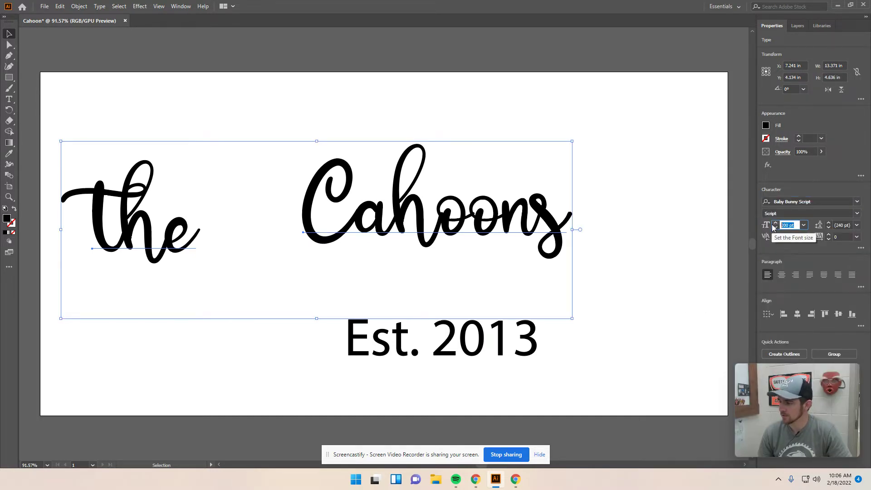
{"action": "type", "text": "250"}
{"action": "key", "text": "Return"}
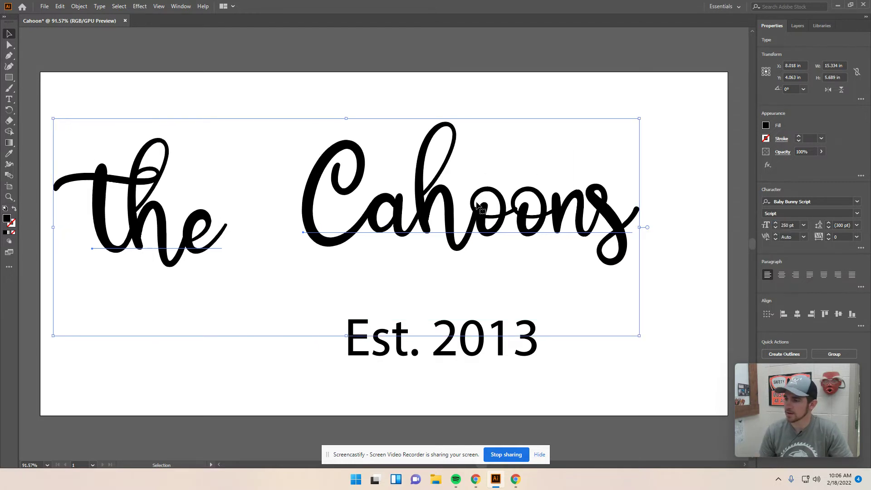
{"action": "left_click", "coordinate": [145, 74]}
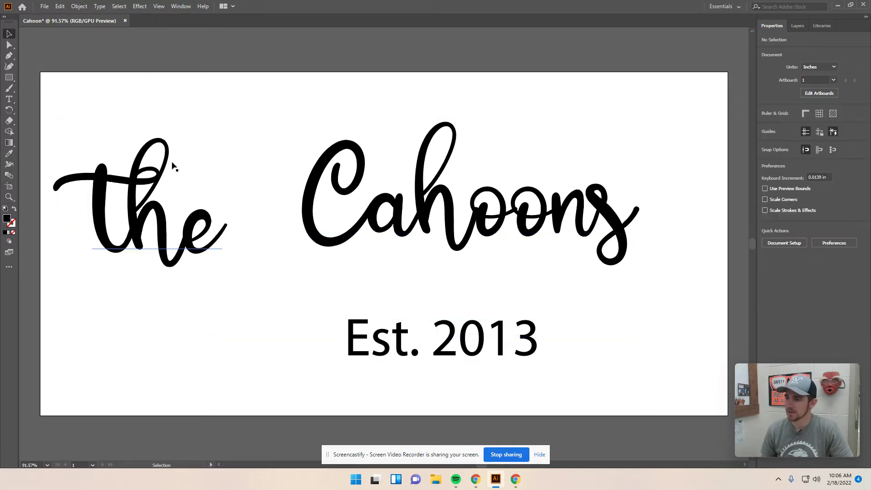
Move "the" and the surname closer together above "Est. 2013", and fine-tune the surname's height to line up with "the"
{"action": "left_click_drag", "start_coordinate": [162, 211], "coordinate": [215, 229]}
{"action": "left_click_drag", "start_coordinate": [464, 216], "coordinate": [482, 235]}
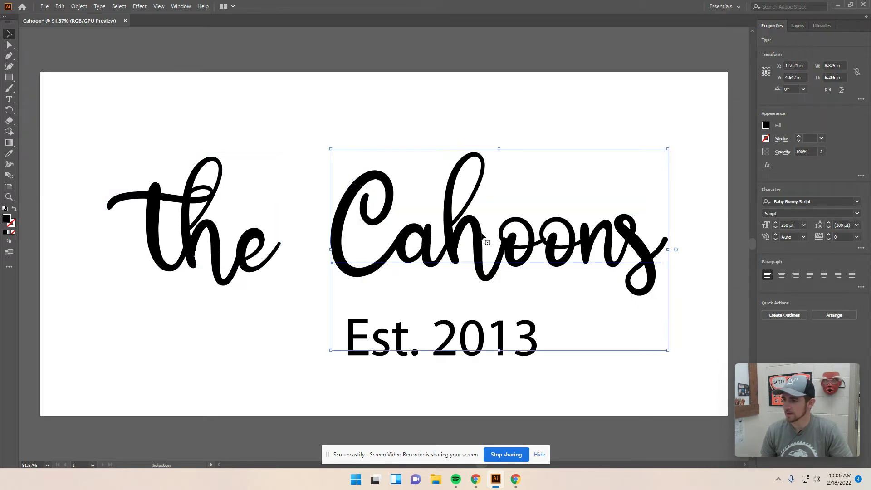
{"action": "key", "text": "Down"}
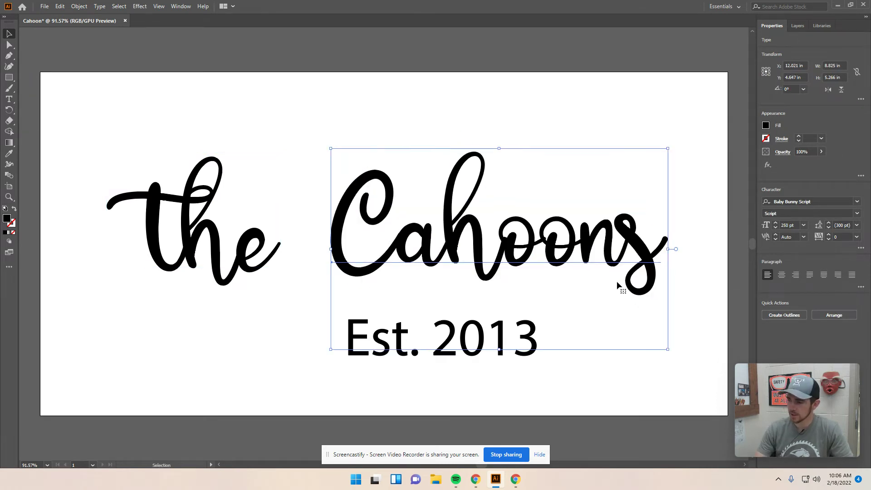
{"action": "key", "text": "Up"}
{"action": "left_click", "coordinate": [638, 202]}
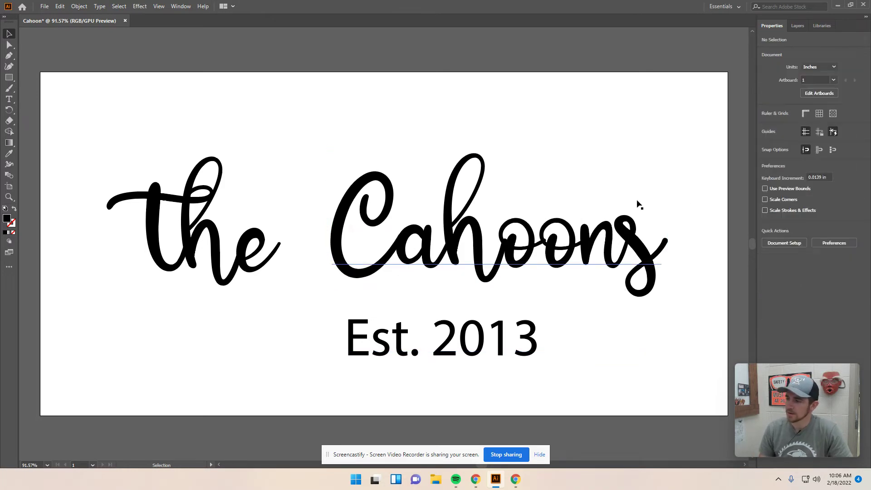
Increase the font size of "the" and the surname together to 280 pt
{"action": "left_click", "coordinate": [487, 244]}
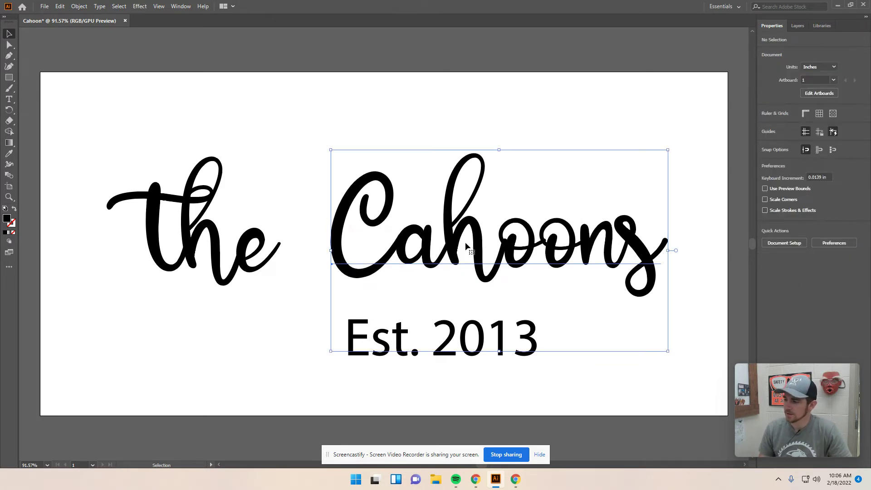
{"action": "left_click", "coordinate": [249, 245], "text": "shift"}
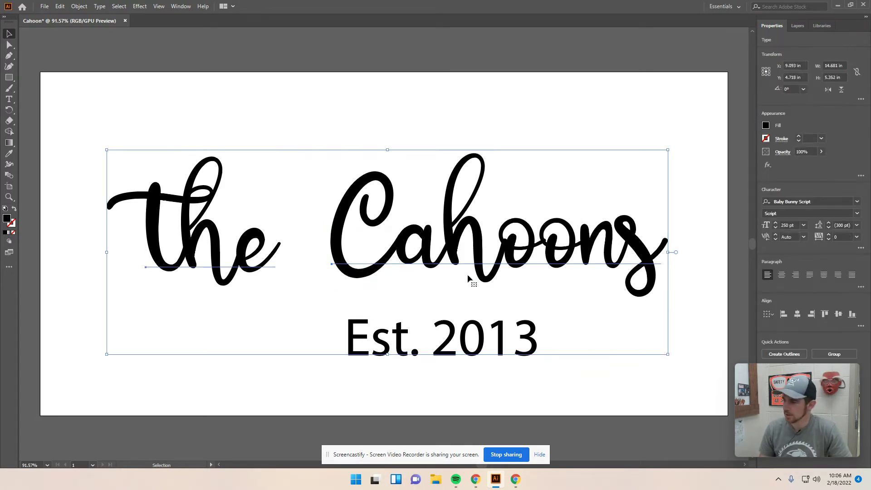
{"action": "left_click", "coordinate": [775, 224]}
{"action": "left_click", "coordinate": [776, 223]}
{"action": "left_click", "coordinate": [776, 223]}
{"action": "left_click", "coordinate": [775, 223]}
{"action": "left_click", "coordinate": [776, 223]}
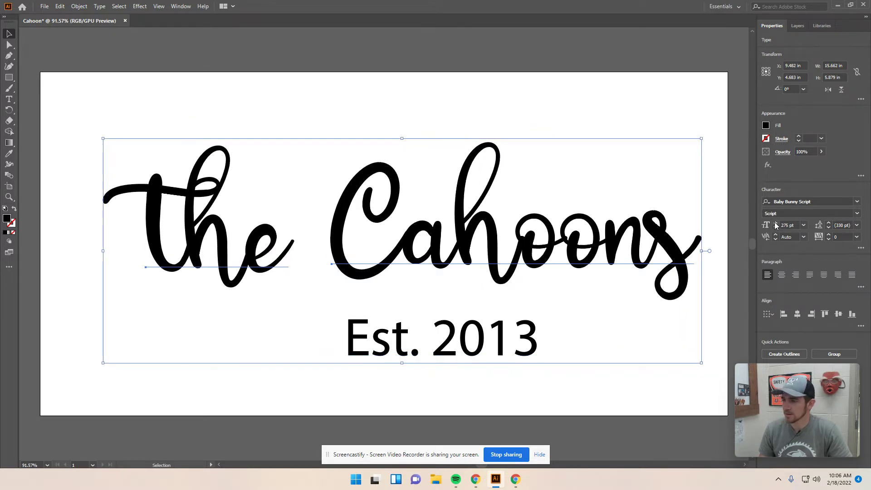
{"action": "left_click", "coordinate": [776, 223]}
{"action": "left_click", "coordinate": [776, 223]}
{"action": "left_click", "coordinate": [776, 223]}
{"action": "left_click", "coordinate": [776, 224]}
{"action": "left_click", "coordinate": [775, 224]}
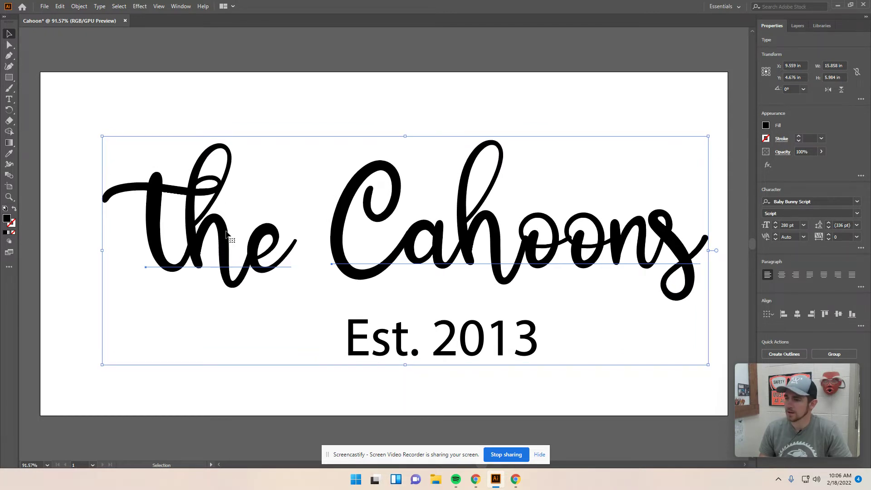
Shift "the" and the surname together toward the artboard's centre, and move "Est. 2013" below them
{"action": "left_click_drag", "start_coordinate": [223, 237], "coordinate": [189, 242]}
{"action": "left_click", "coordinate": [303, 395]}
{"action": "left_click_drag", "start_coordinate": [385, 353], "coordinate": [313, 367]}
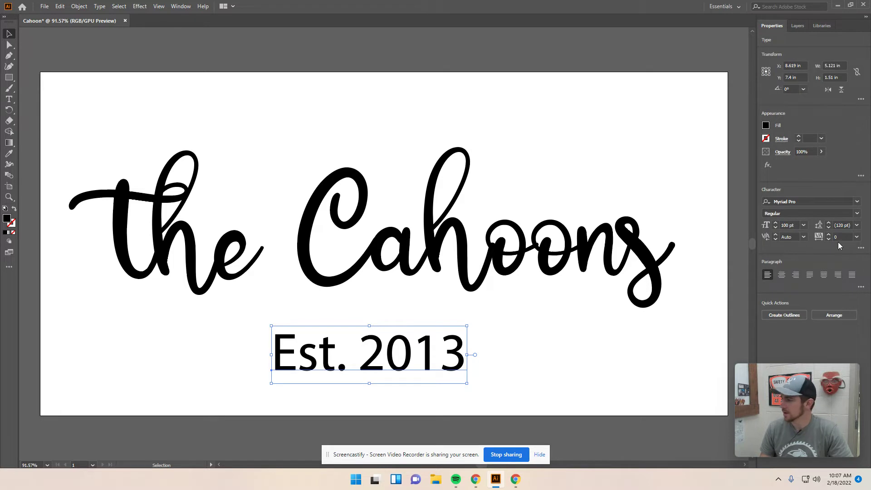
Set the font of "Est. 2013" to BigNoodleTitling and reposition the text midway beneath the family name
{"action": "left_click", "coordinate": [855, 205]}
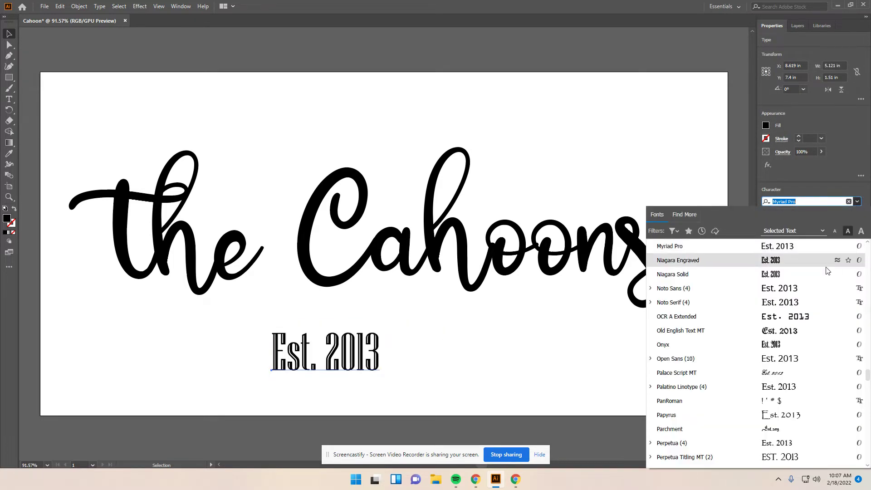
{"action": "scroll", "coordinate": [824, 281], "scroll_direction": "up", "scroll_amount": 10}
{"action": "left_click_drag", "start_coordinate": [868, 337], "coordinate": [868, 233]}
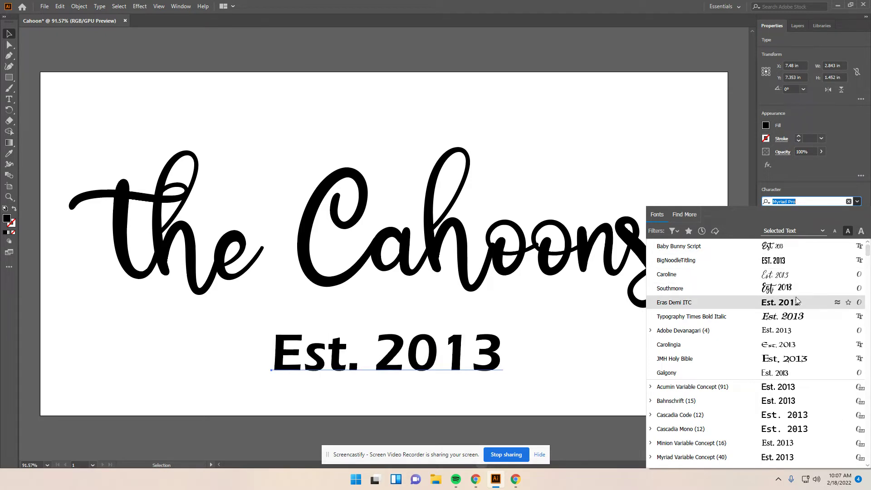
{"action": "left_click", "coordinate": [777, 263]}
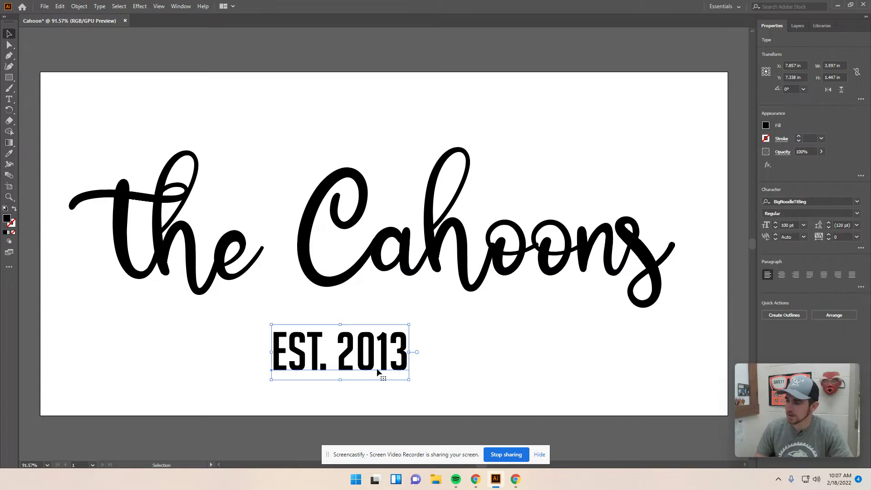
{"action": "left_click_drag", "start_coordinate": [365, 352], "coordinate": [416, 355]}
{"action": "left_click", "coordinate": [484, 352]}
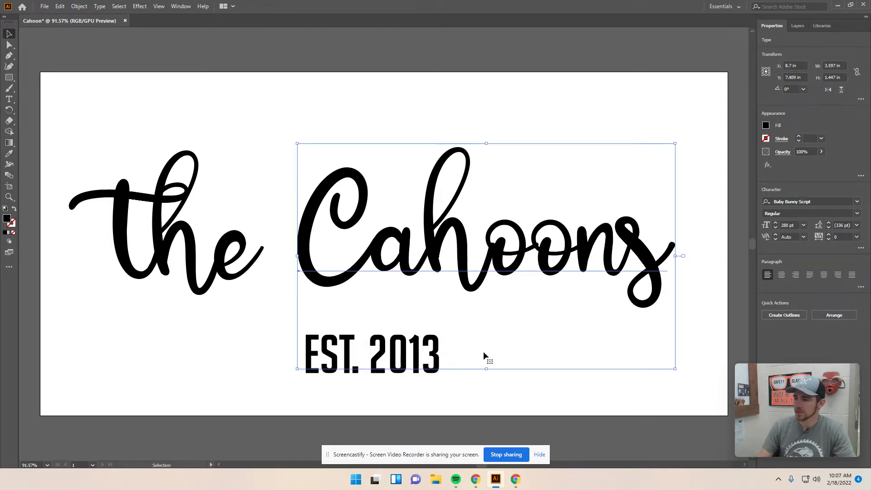
{"action": "left_click", "coordinate": [480, 391]}
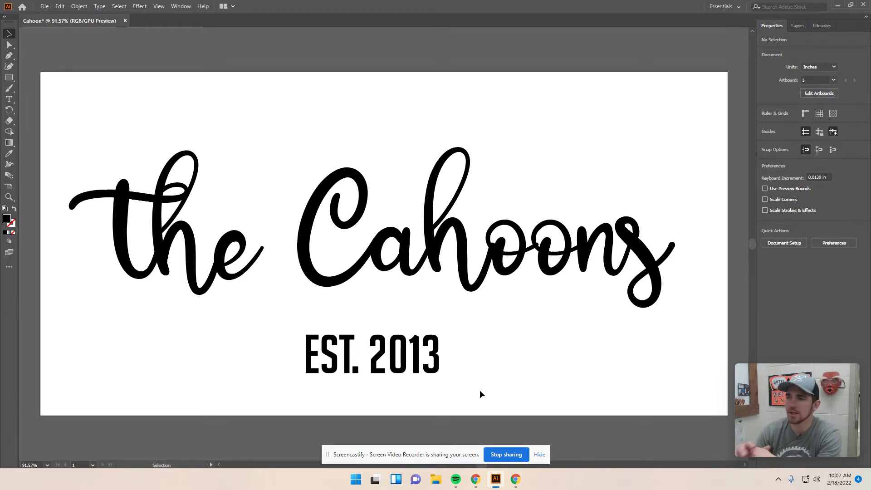
Draw a thin black rectangle about 5.57 x 0.25 in before "Est. 2013", level with the middle of the text
{"action": "left_click", "coordinate": [9, 77]}
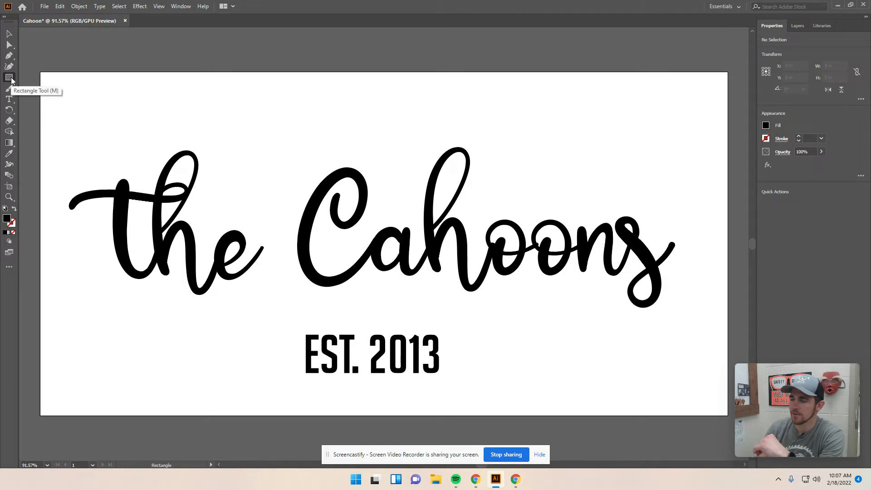
{"action": "left_click", "coordinate": [11, 80]}
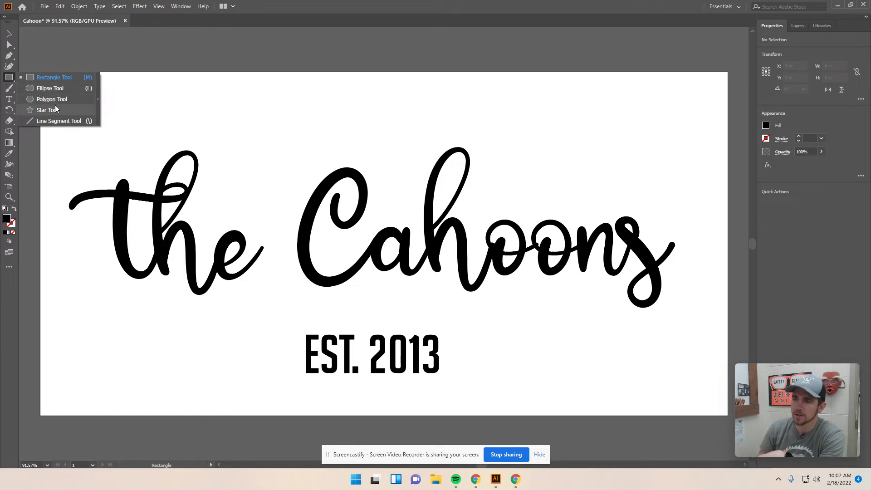
{"action": "left_click", "coordinate": [43, 80]}
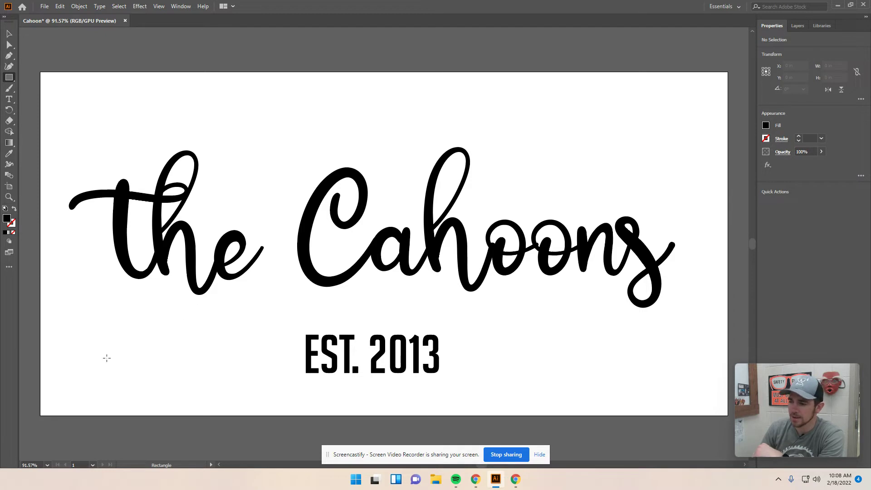
{"action": "left_click_drag", "start_coordinate": [78, 349], "coordinate": [292, 359]}
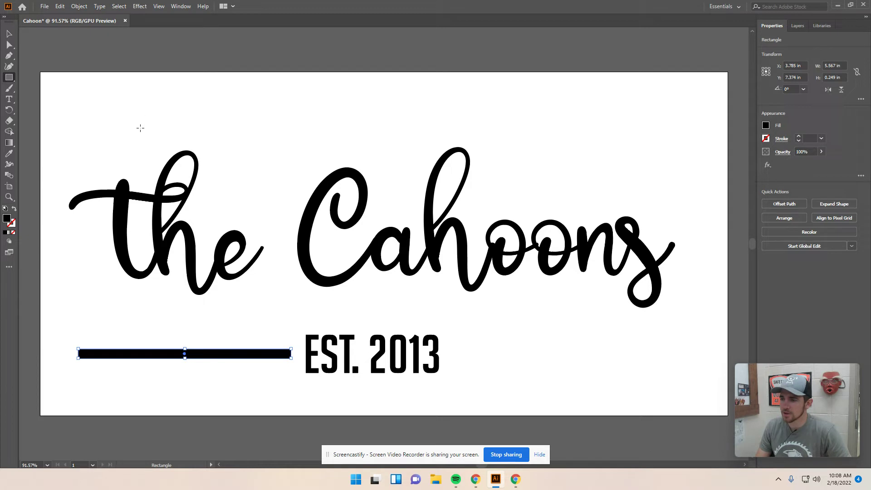
Duplicate the thin bar and place the copy after "Est. 2013", level with the original
{"action": "left_click", "coordinate": [9, 35]}
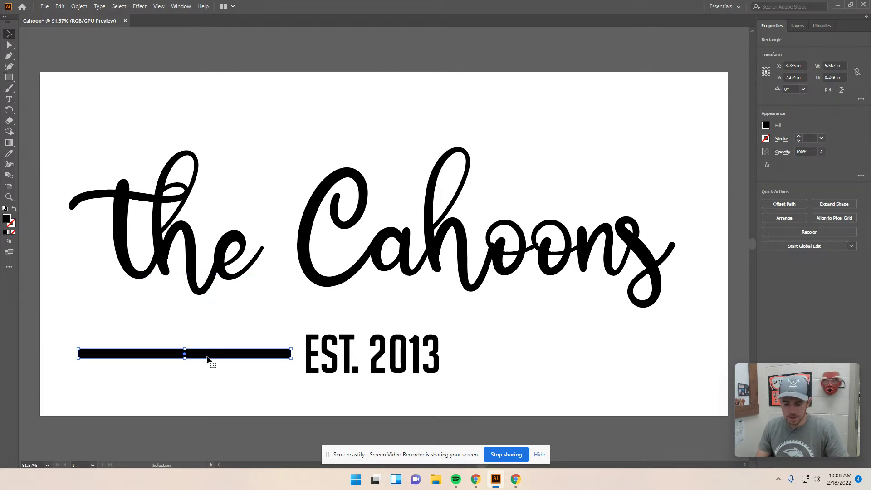
{"action": "key", "text": "a"}
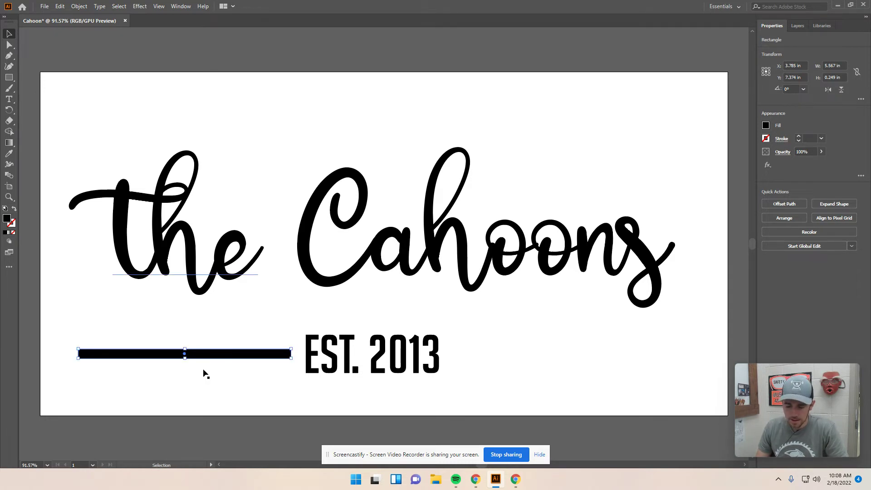
{"action": "key", "text": "ctrl+c"}
{"action": "key", "text": "ctrl+v"}
{"action": "key", "text": "v"}
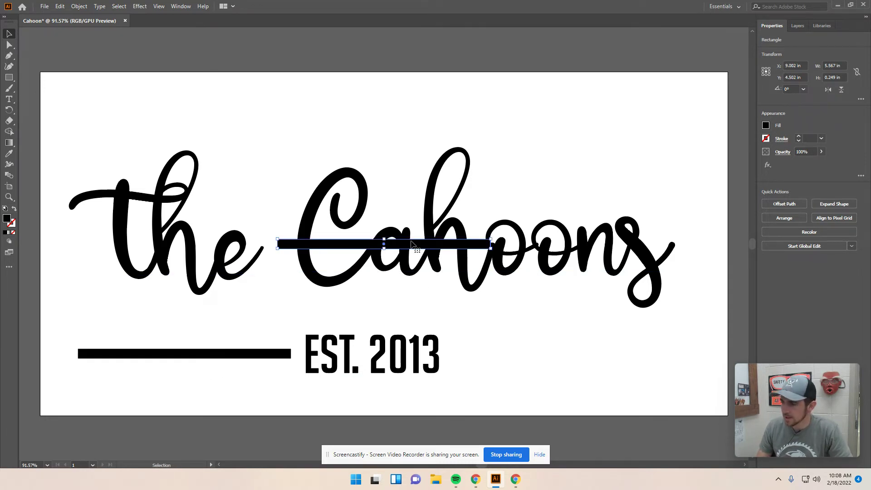
{"action": "left_click_drag", "start_coordinate": [410, 246], "coordinate": [585, 353]}
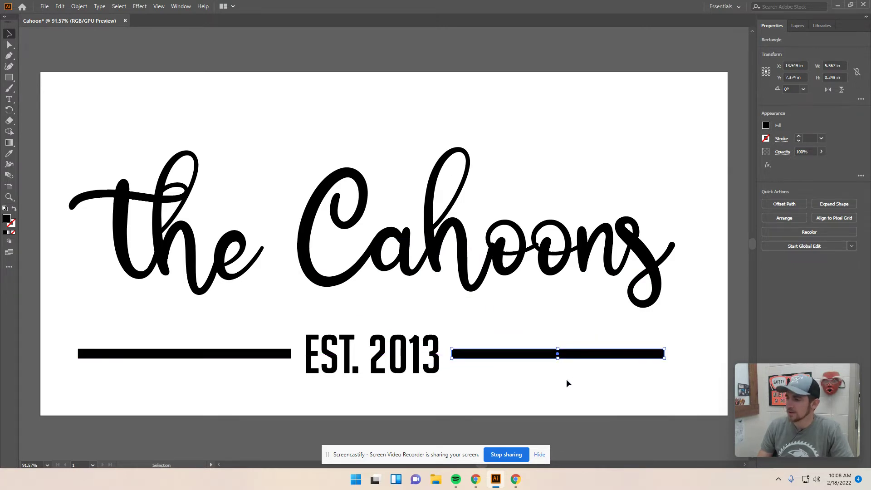
{"action": "left_click", "coordinate": [517, 393]}
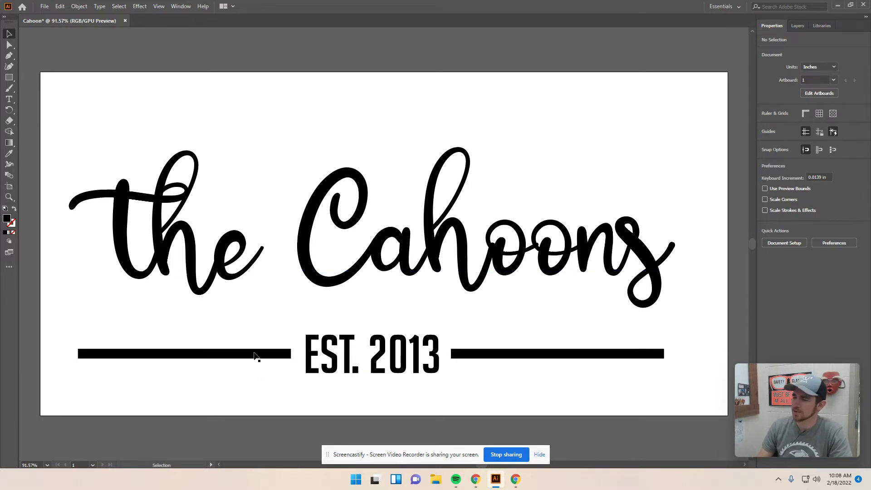
Scale "the" and the surname up together from their centre to a total width of about 16.55 in
{"action": "left_click", "coordinate": [186, 235]}
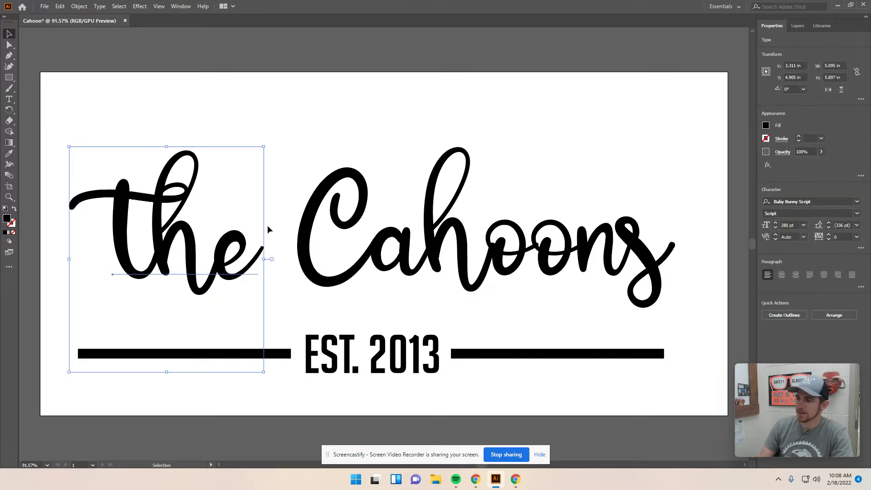
{"action": "left_click", "coordinate": [313, 263], "text": "shift"}
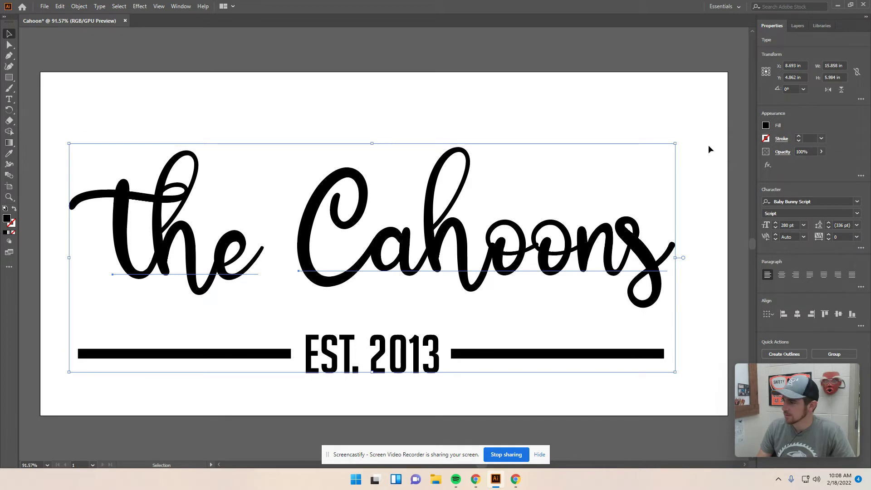
{"action": "mouse_move", "coordinate": [675, 142]}
{"action": "left_mouse_down"}
{"action": "mouse_move", "coordinate": [690, 133]}
{"action": "mouse_move", "coordinate": [684, 139]}
{"action": "left_mouse_up"}
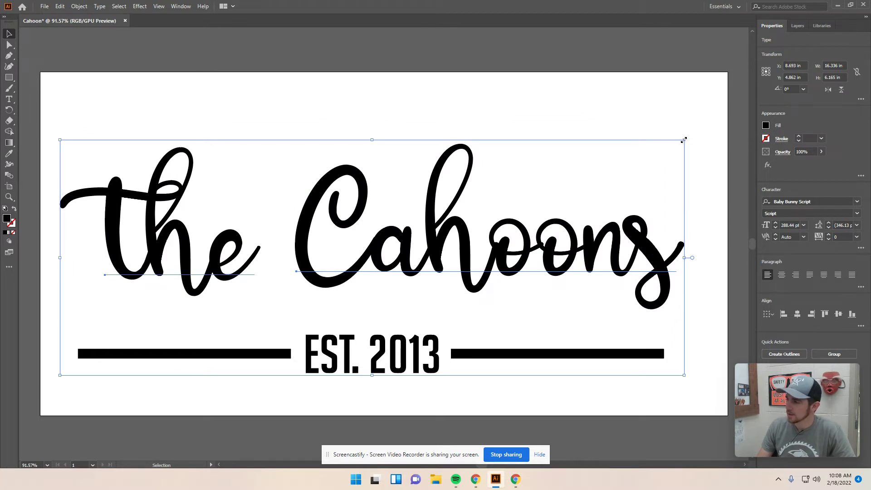
{"action": "left_click_drag", "start_coordinate": [684, 140], "coordinate": [689, 112]}
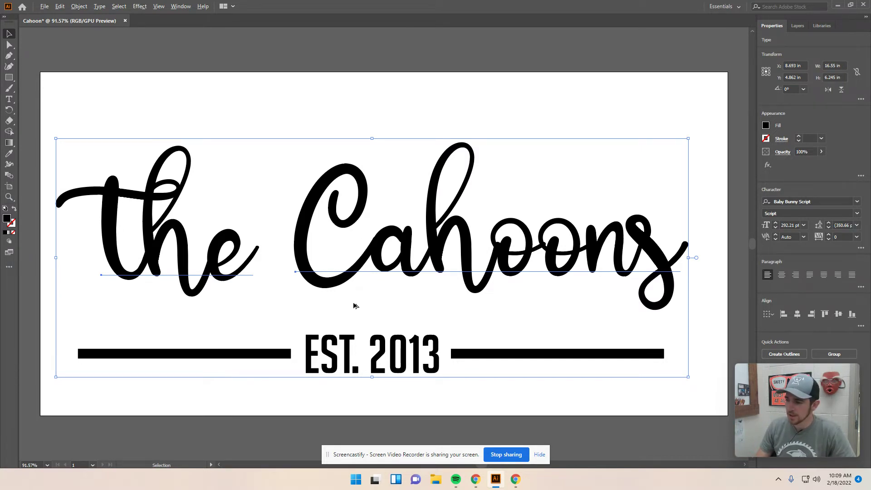
Examine the overall sign layout and its margins at different magnifications
{"action": "scroll", "coordinate": [355, 306], "scroll_direction": "down", "scroll_amount": 3}
{"action": "scroll", "coordinate": [597, 281], "scroll_direction": "right", "scroll_amount": 3}
{"action": "scroll", "coordinate": [578, 246], "scroll_direction": "up", "scroll_amount": 2}
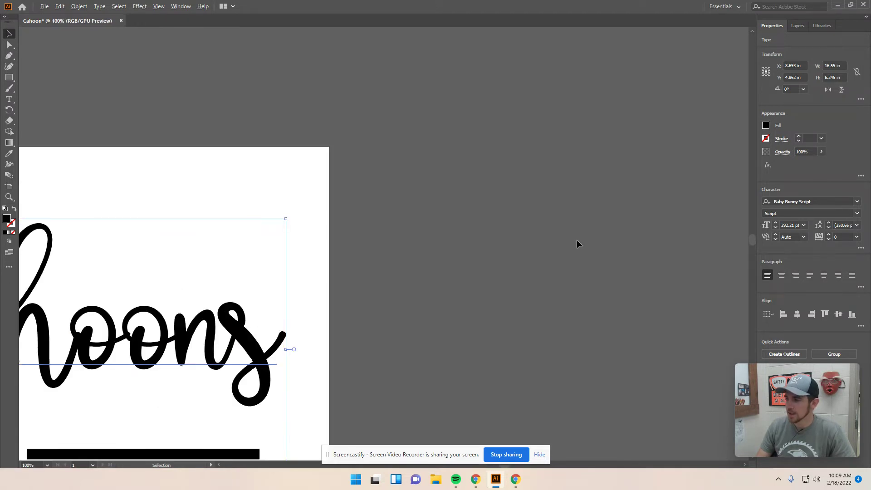
{"action": "scroll", "coordinate": [577, 241], "scroll_direction": "down", "scroll_amount": 3}
{"action": "scroll", "coordinate": [186, 249], "scroll_direction": "up", "scroll_amount": 2}
{"action": "scroll", "coordinate": [186, 250], "scroll_direction": "down", "scroll_amount": 2}
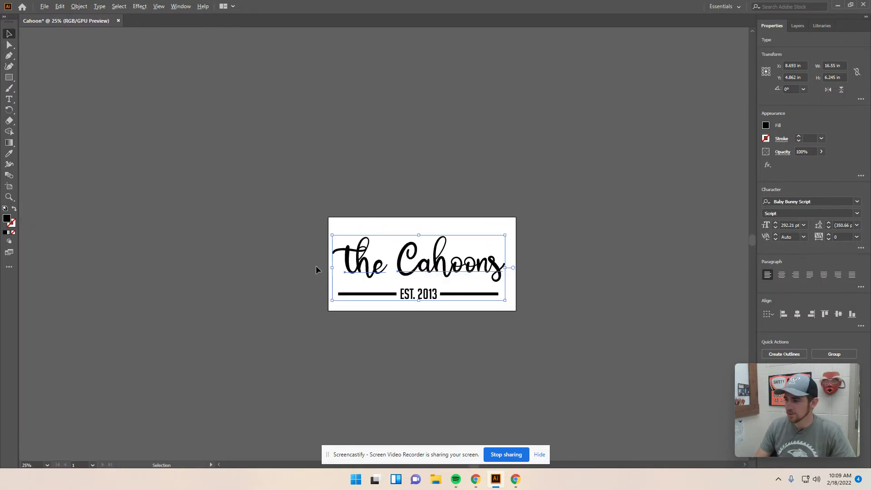
{"action": "scroll", "coordinate": [434, 276], "scroll_direction": "up", "scroll_amount": 2}
{"action": "scroll", "coordinate": [494, 257], "scroll_direction": "up", "scroll_amount": 1}
{"action": "scroll", "coordinate": [530, 237], "scroll_direction": "up", "scroll_amount": 1}
{"action": "scroll", "coordinate": [288, 254], "scroll_direction": "down", "scroll_amount": 1}
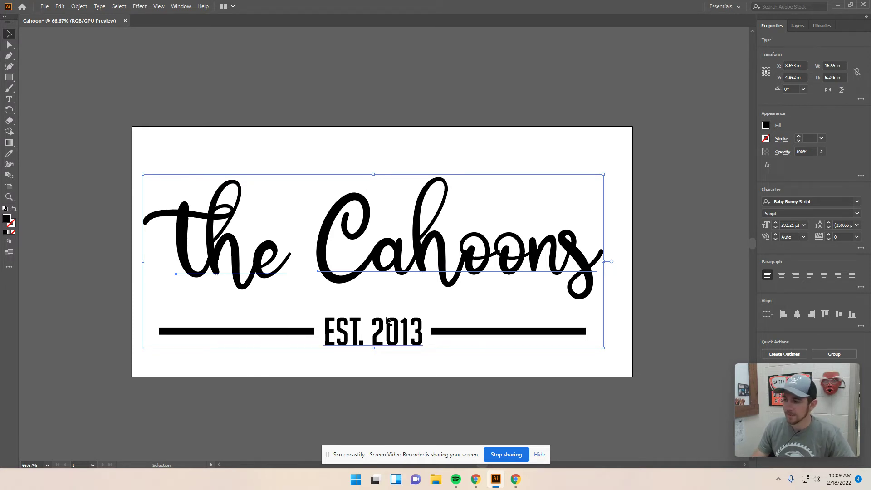
{"action": "scroll", "coordinate": [375, 317], "scroll_direction": "up", "scroll_amount": 2}
{"action": "scroll", "coordinate": [375, 317], "scroll_direction": "down", "scroll_amount": 4}
{"action": "scroll", "coordinate": [537, 313], "scroll_direction": "up", "scroll_amount": 1}
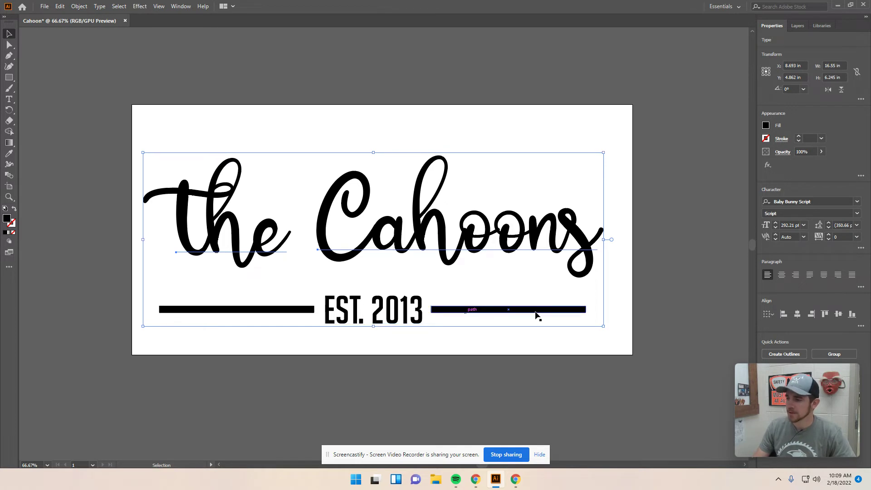
{"action": "left_click", "coordinate": [692, 243]}
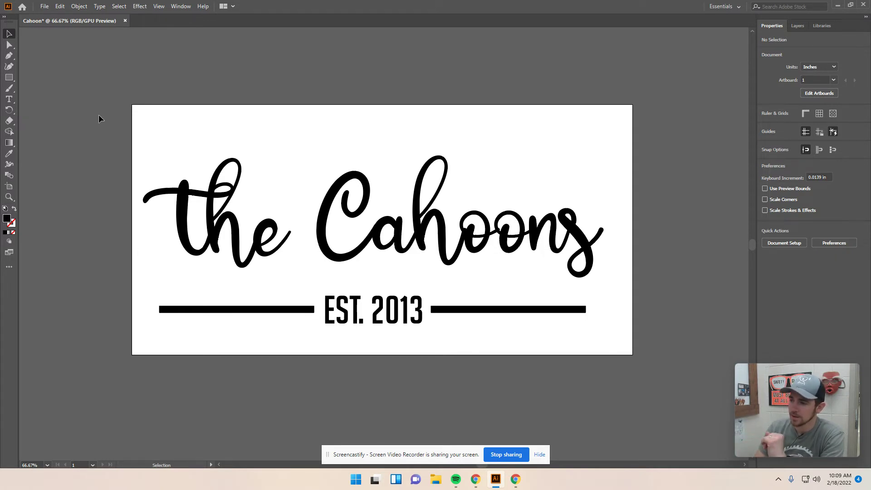
Convert "the", the surname and "Est. 2013" from live text to outlines
{"action": "left_click", "coordinate": [206, 221]}
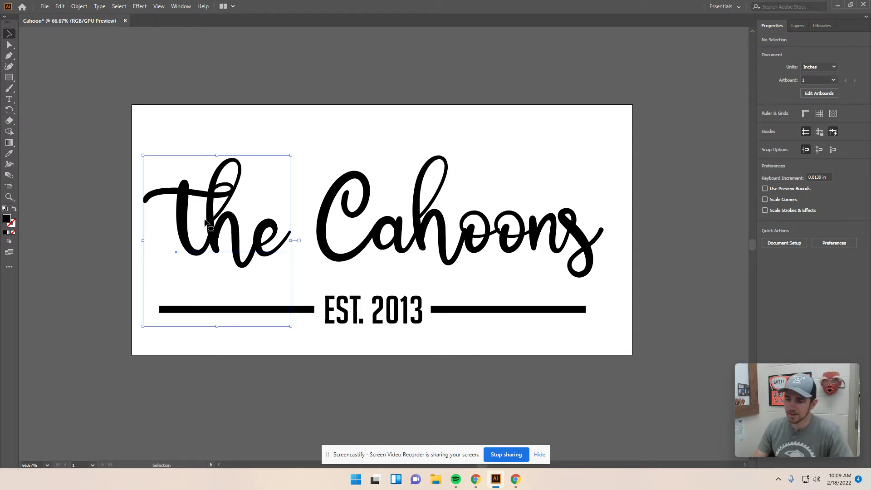
{"action": "left_click", "coordinate": [382, 232], "text": "shift"}
{"action": "left_click", "coordinate": [381, 308], "text": "shift"}
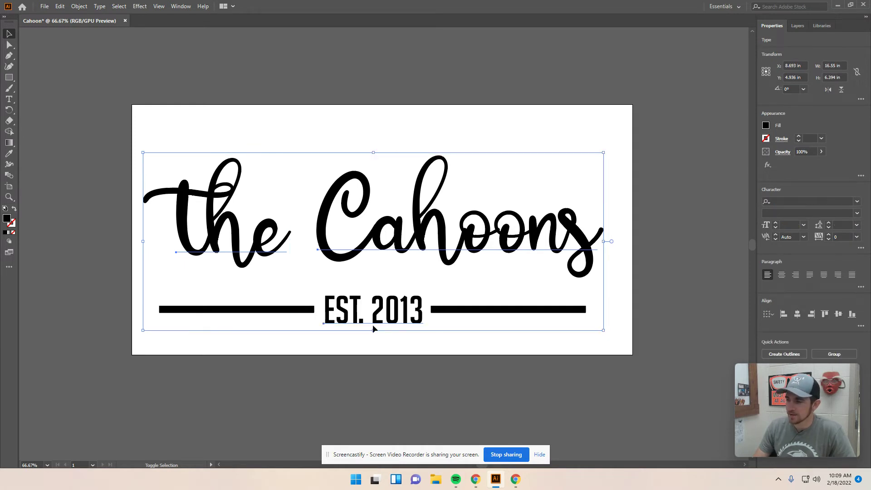
{"action": "right_click", "coordinate": [379, 302]}
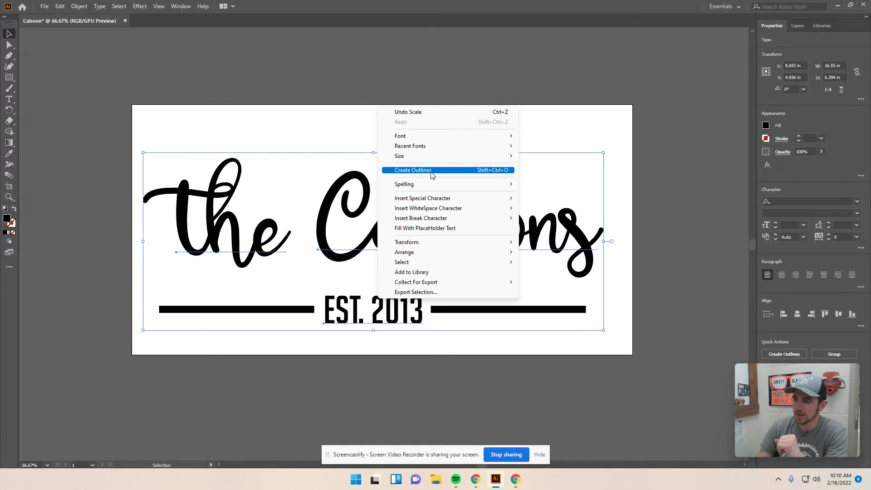
{"action": "left_click", "coordinate": [433, 172]}
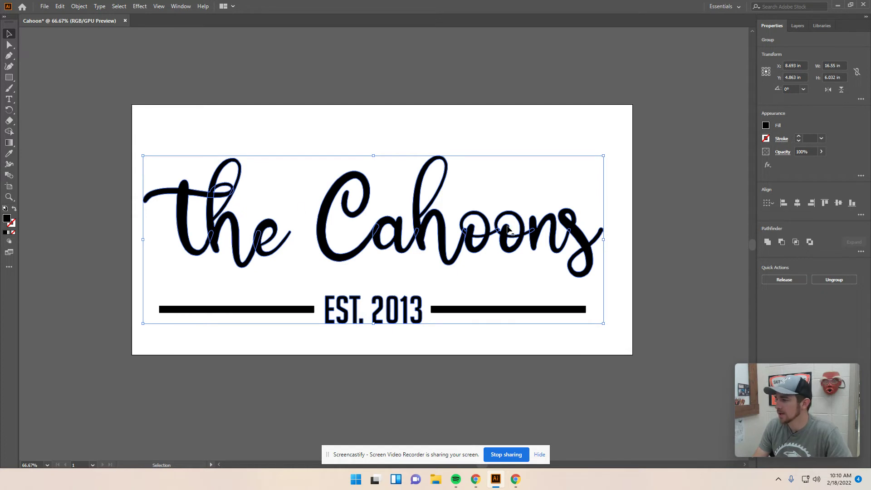
Unite the overlapping letter outlines of the whole lettering with Pathfinder
{"action": "left_click", "coordinate": [769, 242]}
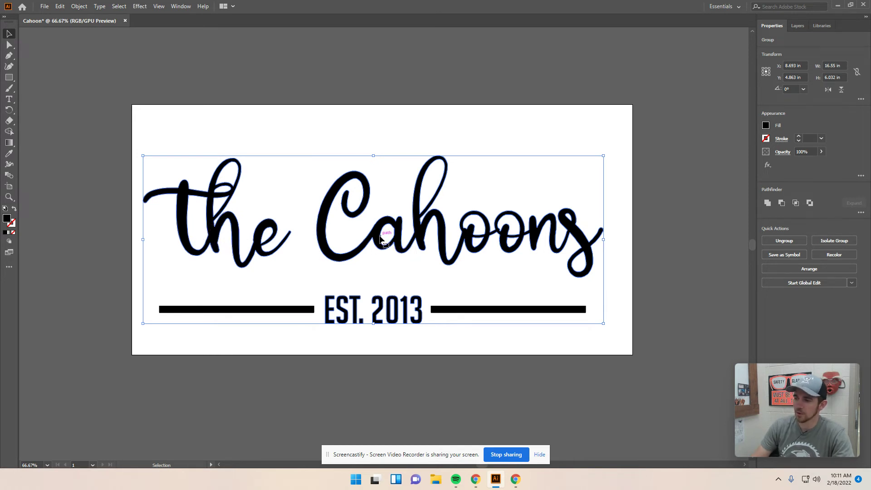
{"action": "left_click", "coordinate": [364, 119]}
{"action": "left_click", "coordinate": [418, 249]}
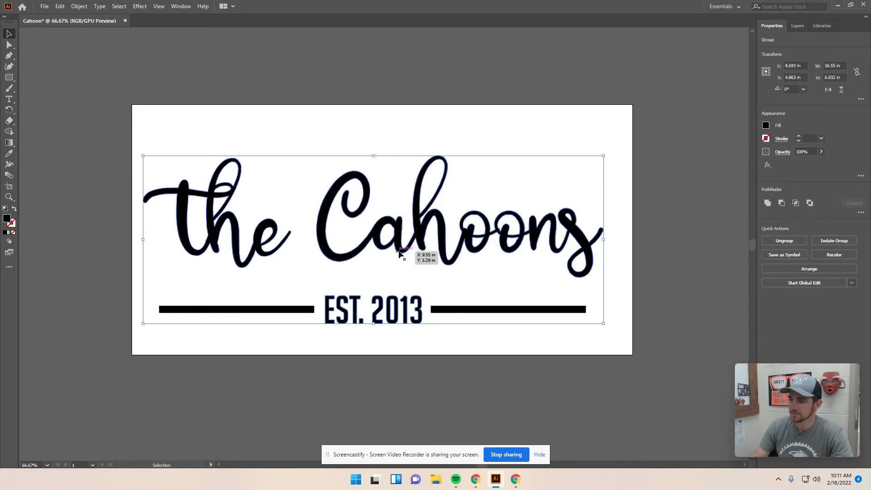
{"action": "left_click", "coordinate": [434, 116]}
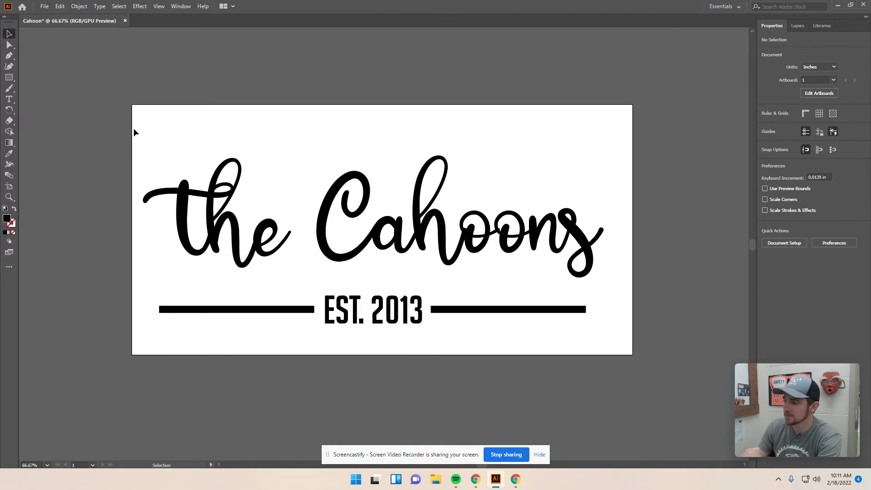
Remove the fill from all the lettering and both bars and give them a 0.1 pt stroke
{"action": "left_click_drag", "start_coordinate": [126, 126], "coordinate": [651, 361]}
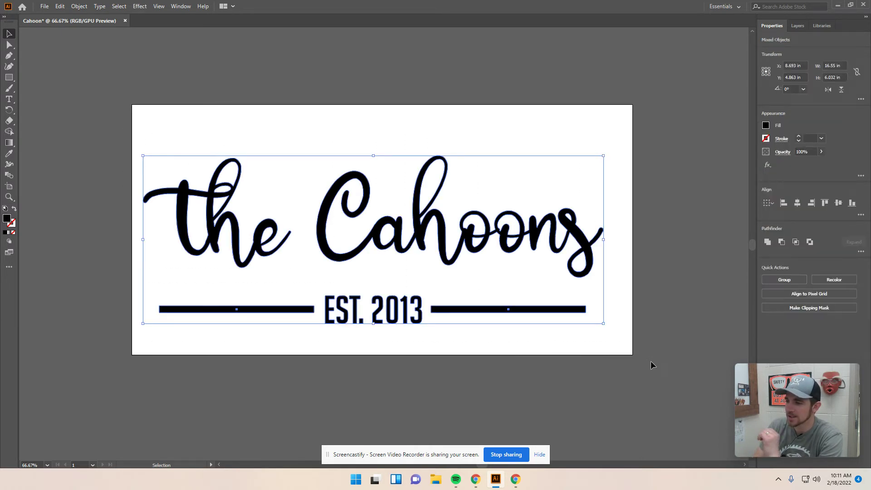
{"action": "left_click", "coordinate": [766, 126]}
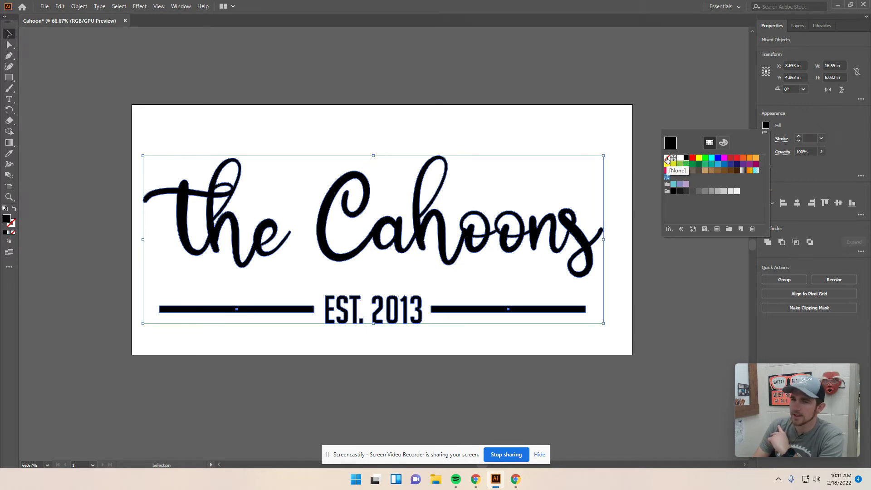
{"action": "left_click", "coordinate": [667, 159]}
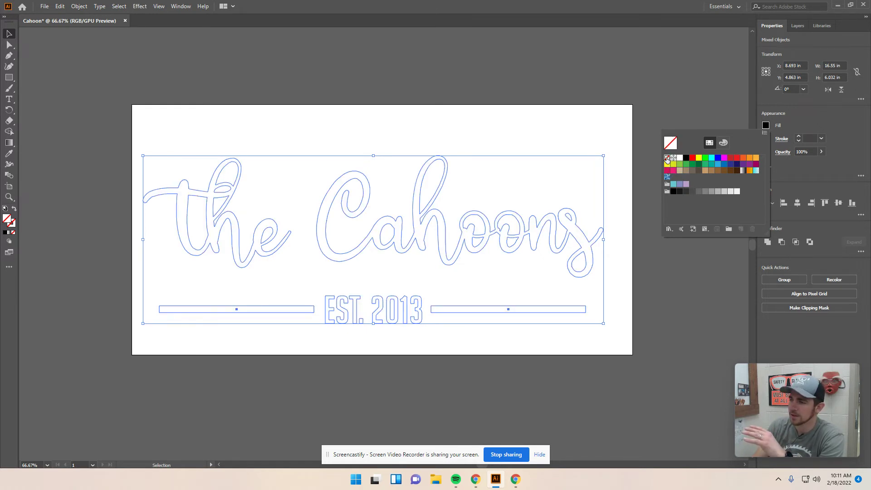
{"action": "left_click", "coordinate": [648, 121]}
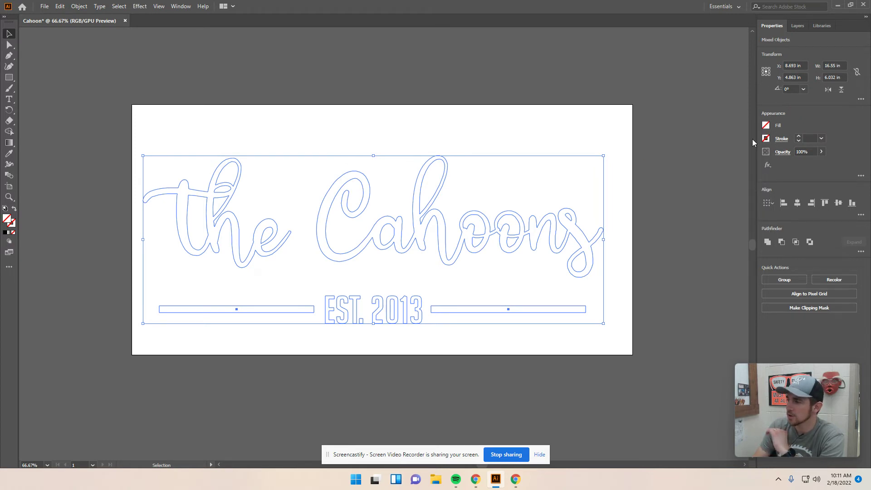
{"action": "left_click", "coordinate": [811, 137]}
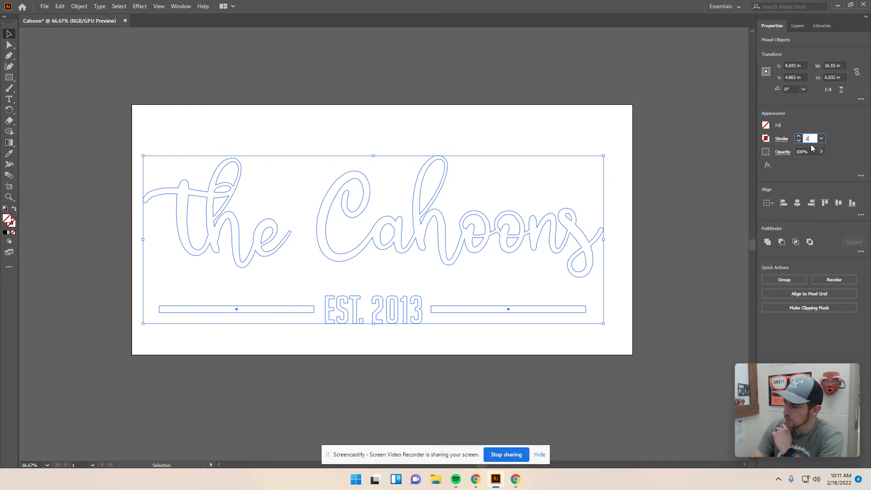
{"action": "type", "text": ".1"}
{"action": "key", "text": "Return"}
{"action": "left_click", "coordinate": [635, 214]}
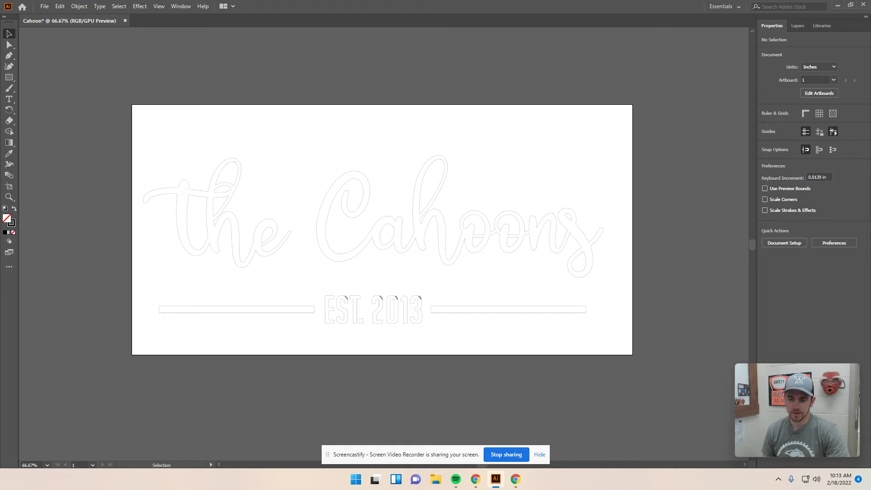
Switch to Chrome and search Google for "Elk" in a new tab
{"action": "key", "text": "alt+Tab"}
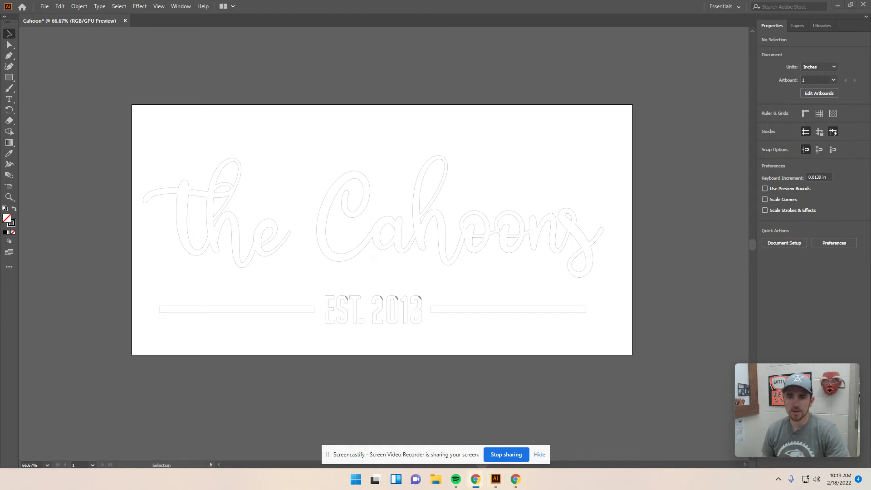
{"action": "left_click_drag", "start_coordinate": [320, 43], "coordinate": [320, 3]}
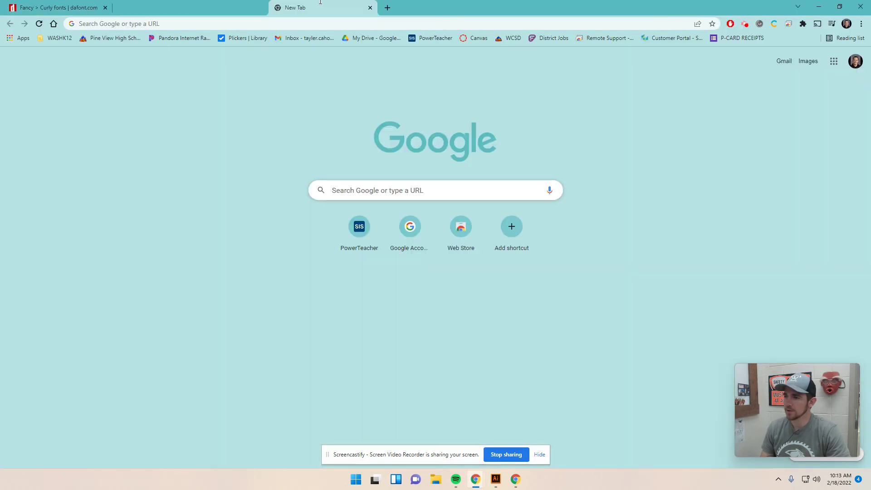
{"action": "left_click", "coordinate": [191, 24]}
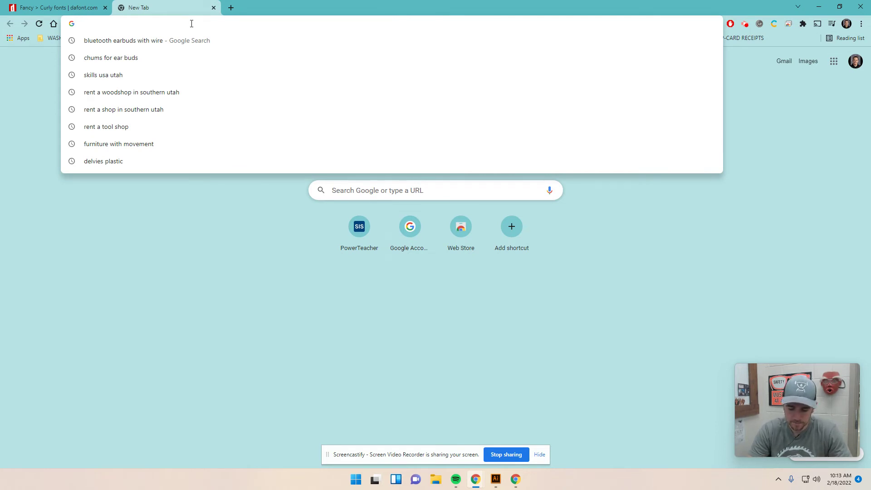
{"action": "type", "text": "E"}
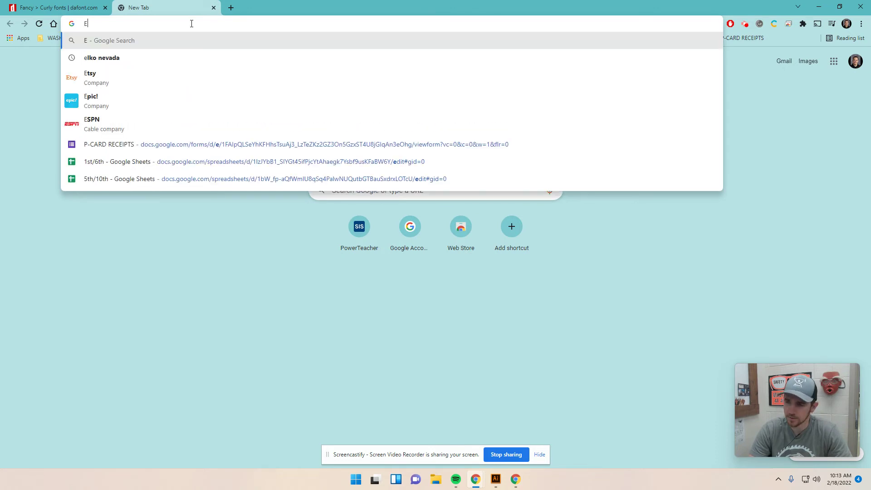
{"action": "type", "text": "lk"}
{"action": "key", "text": "Return"}
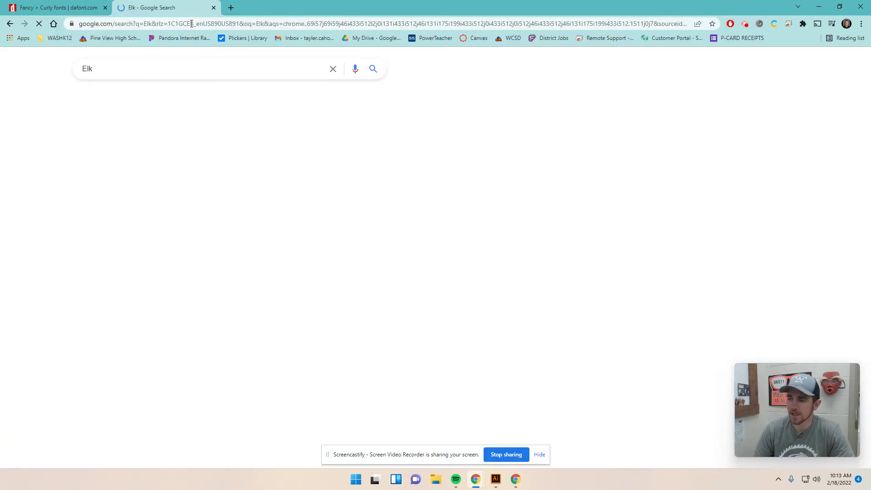
Show the image results and refine the search to "Elk logo"
{"action": "left_click", "coordinate": [124, 96]}
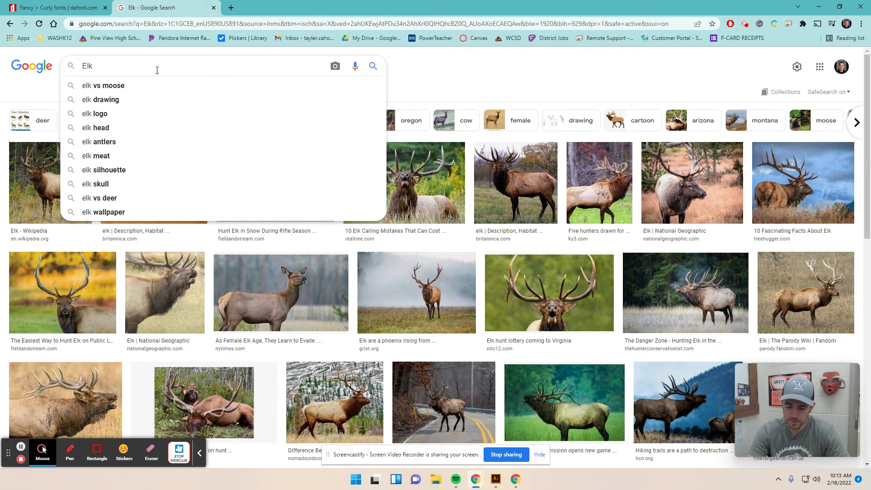
{"action": "type", "text": "logo"}
{"action": "key", "text": "Return"}
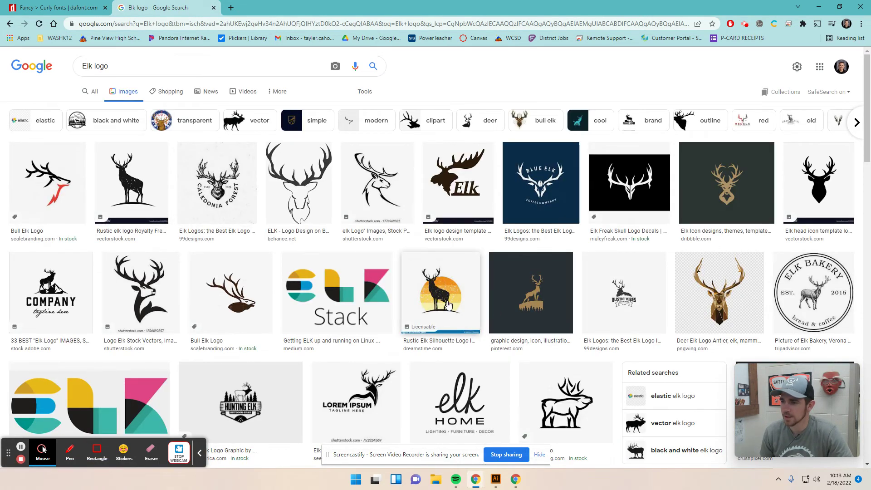
Open the black and red Bull Elk Logo image and save it to Downloads as the JPEG bull-elk-profile-01
{"action": "left_click", "coordinate": [54, 185]}
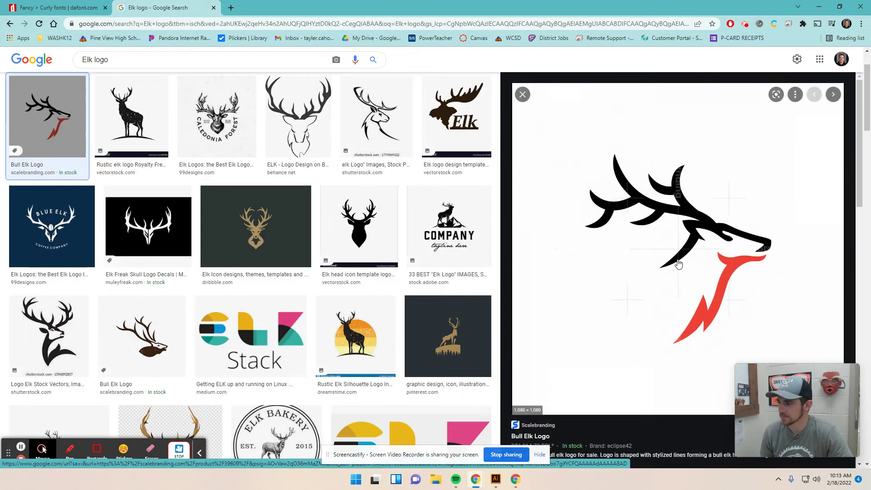
{"action": "right_click", "coordinate": [691, 237]}
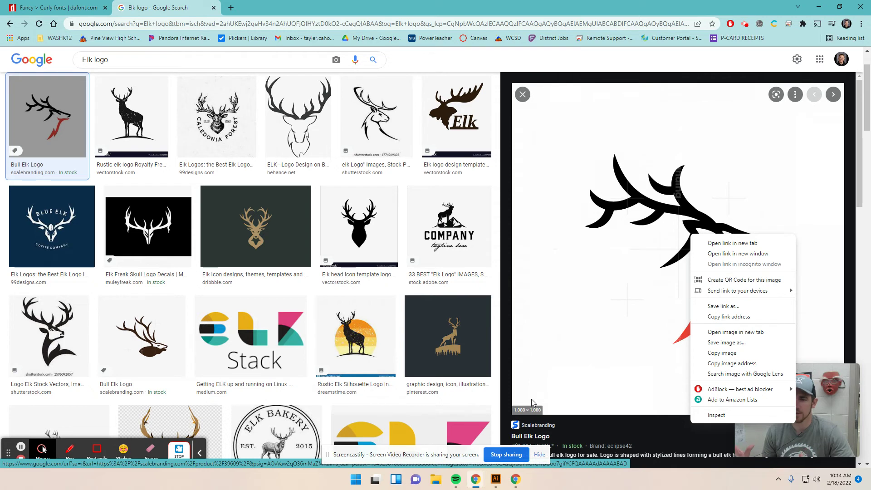
{"action": "left_click", "coordinate": [721, 344]}
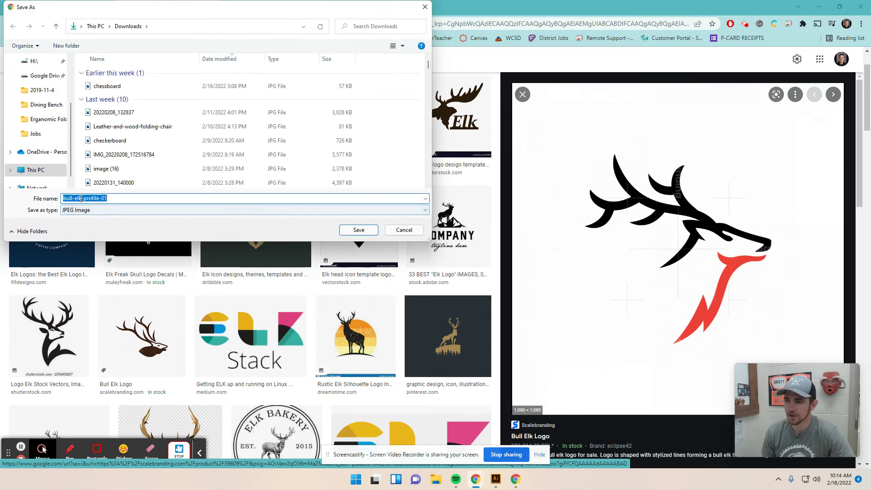
{"action": "left_click", "coordinate": [354, 231]}
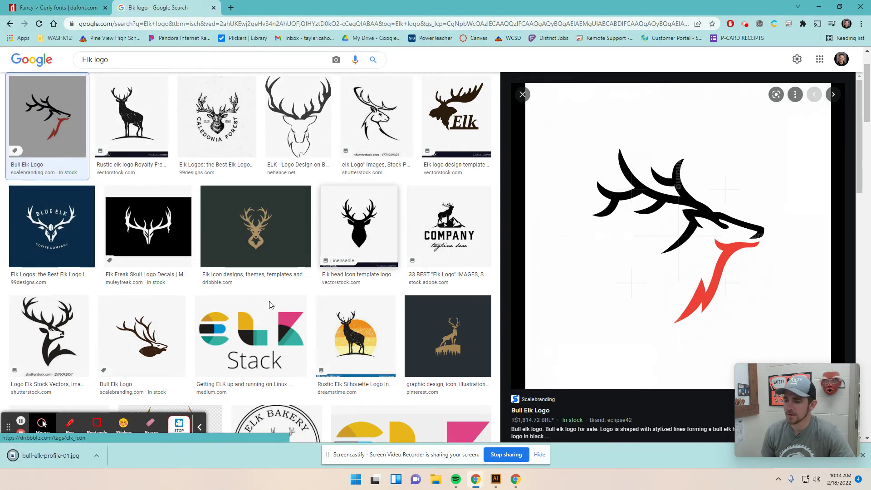
Try to bring the downloaded bull-elk-profile-01.jpg straight from the browser into Illustrator
{"action": "mouse_move", "coordinate": [53, 456]}
{"action": "left_mouse_down"}
{"action": "mouse_move", "coordinate": [488, 468]}
{"action": "mouse_move", "coordinate": [498, 481]}
{"action": "mouse_move", "coordinate": [196, 420]}
{"action": "mouse_move", "coordinate": [73, 461]}
{"action": "mouse_move", "coordinate": [48, 459]}
{"action": "left_mouse_up"}
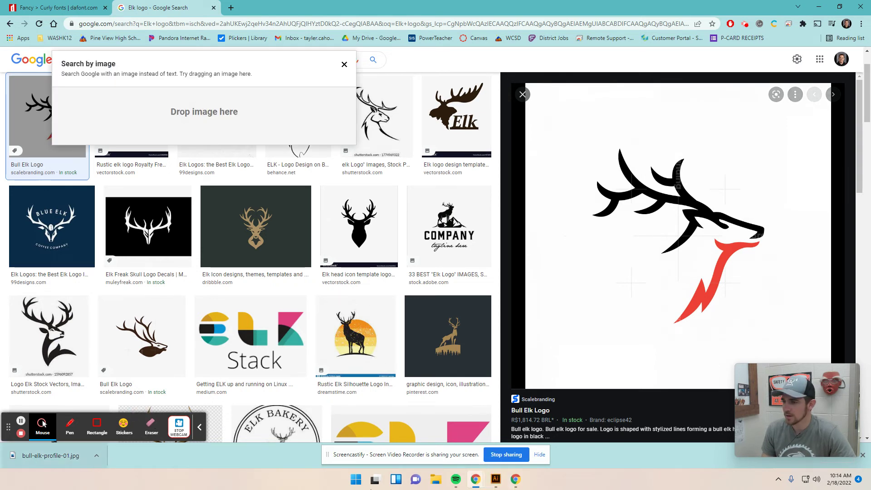
{"action": "left_click_drag", "start_coordinate": [60, 458], "coordinate": [499, 486]}
Switch to Illustrator and place bull-elk-profile-01 from File Explorer into the sign document
{"action": "left_click", "coordinate": [498, 484]}
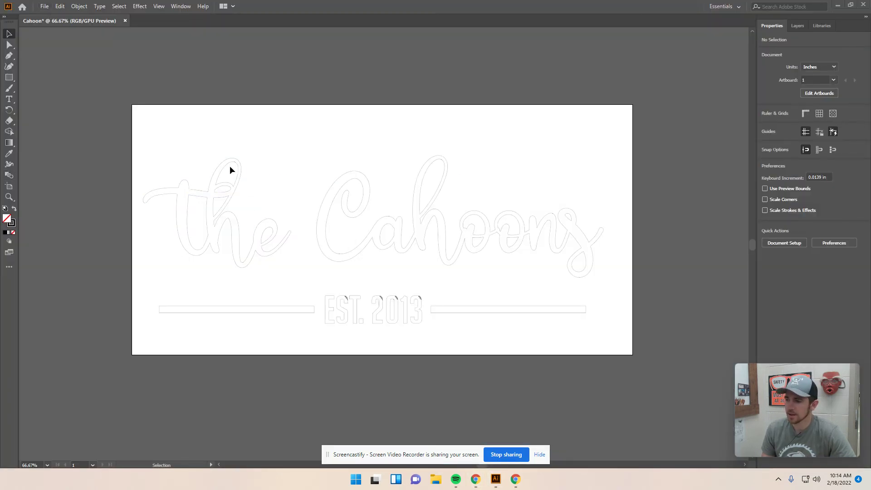
{"action": "key", "text": "super+e"}
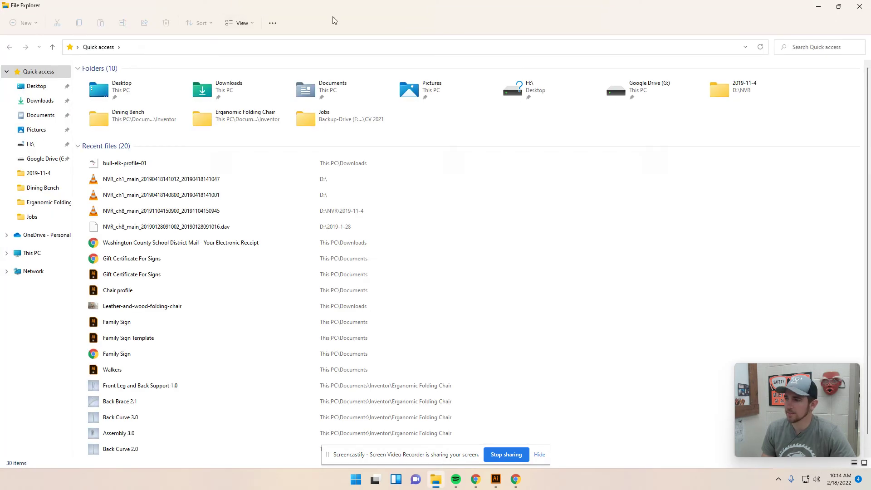
{"action": "left_click", "coordinate": [839, 6]}
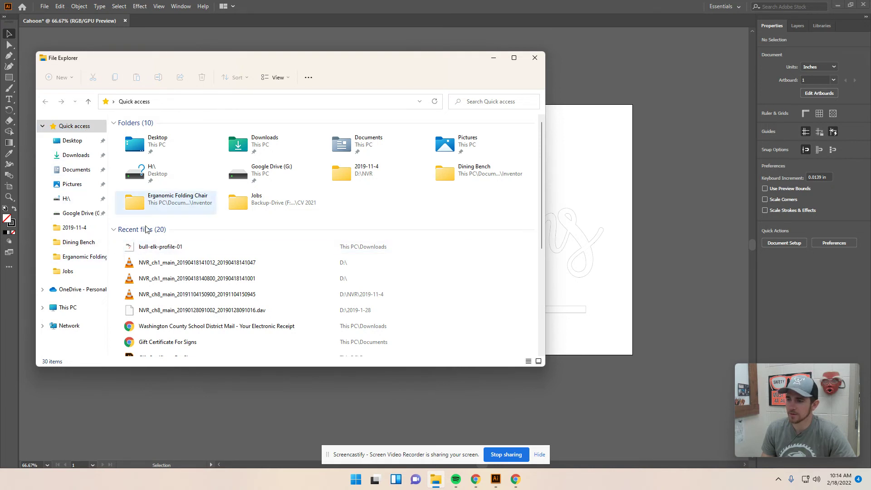
{"action": "left_click_drag", "start_coordinate": [166, 250], "coordinate": [644, 224]}
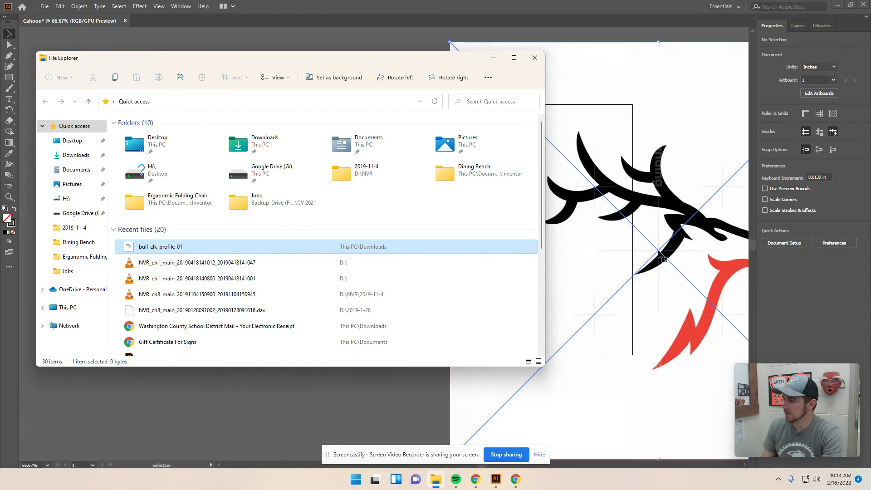
{"action": "left_click", "coordinate": [535, 58]}
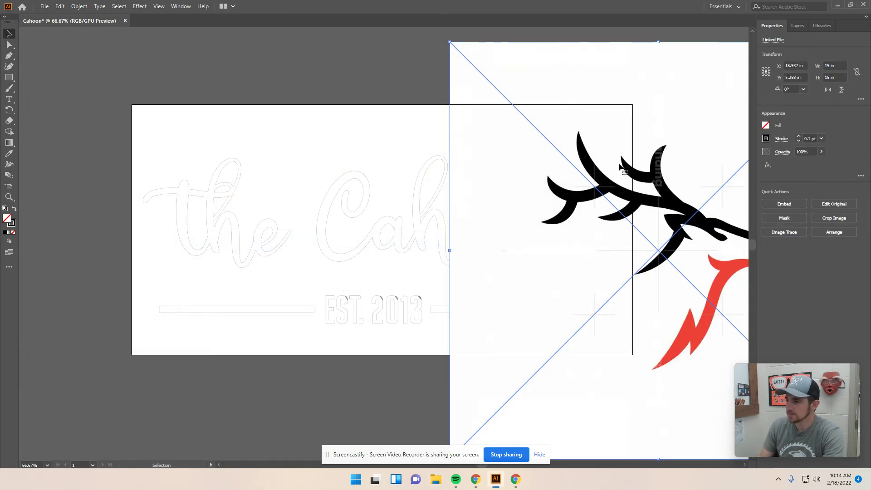
Scale the elk image down to about 2.9 in square and place it above the second half of the surname
{"action": "left_click_drag", "start_coordinate": [451, 42], "coordinate": [665, 257]}
{"action": "left_click_drag", "start_coordinate": [722, 336], "coordinate": [337, 145]}
{"action": "left_click_drag", "start_coordinate": [406, 198], "coordinate": [526, 155]}
{"action": "left_click_drag", "start_coordinate": [568, 213], "coordinate": [539, 182]}
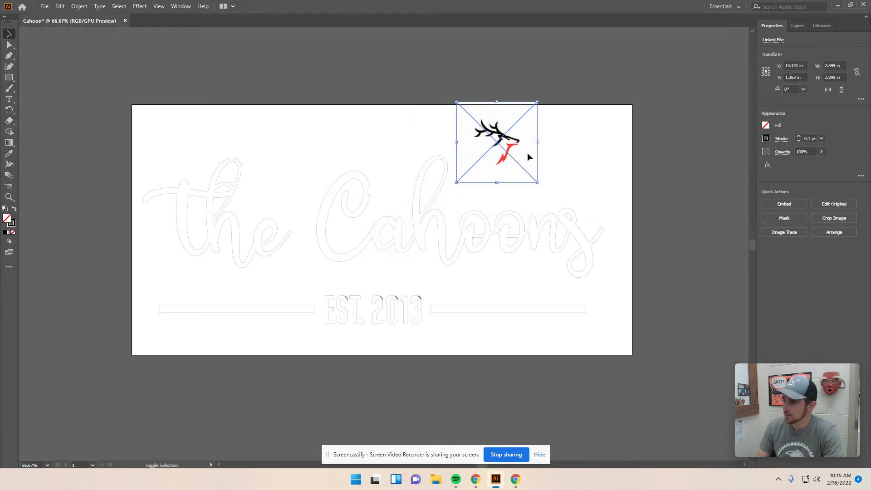
{"action": "left_click_drag", "start_coordinate": [512, 146], "coordinate": [541, 155]}
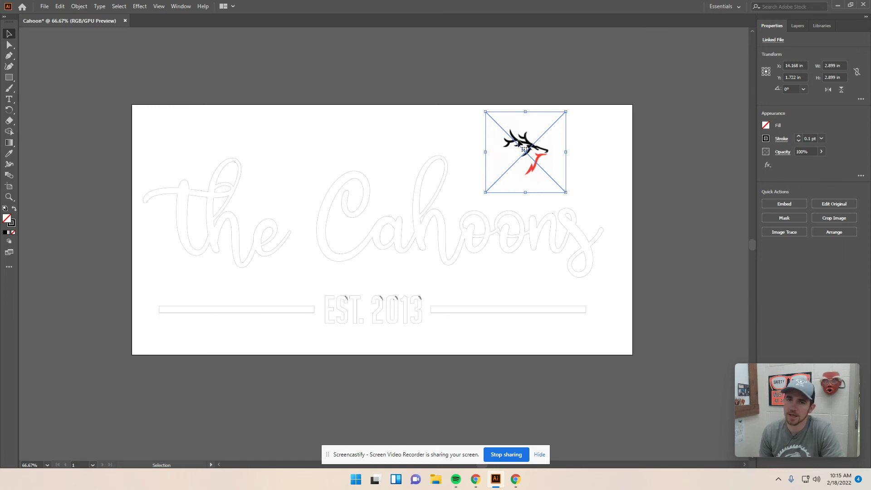
Examine the edge quality of the elk image at high magnification
{"action": "scroll", "coordinate": [531, 144], "scroll_direction": "up", "scroll_amount": 15}
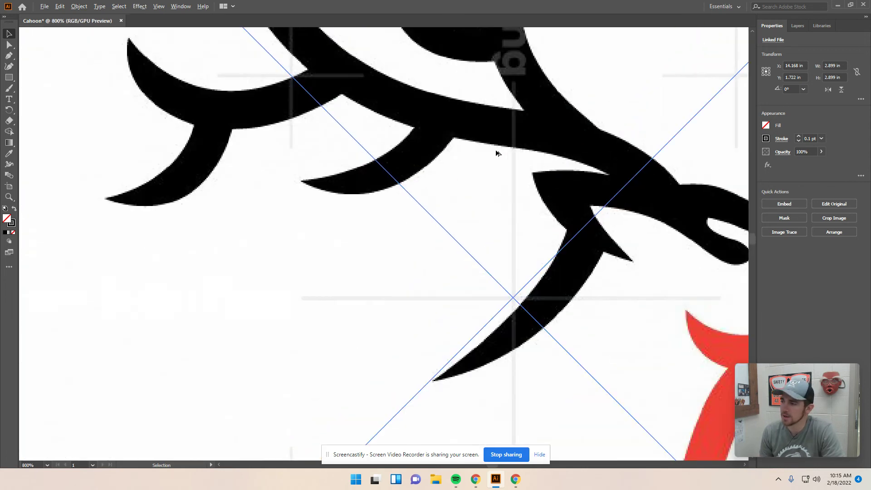
{"action": "scroll", "coordinate": [495, 144], "scroll_direction": "up", "scroll_amount": 5}
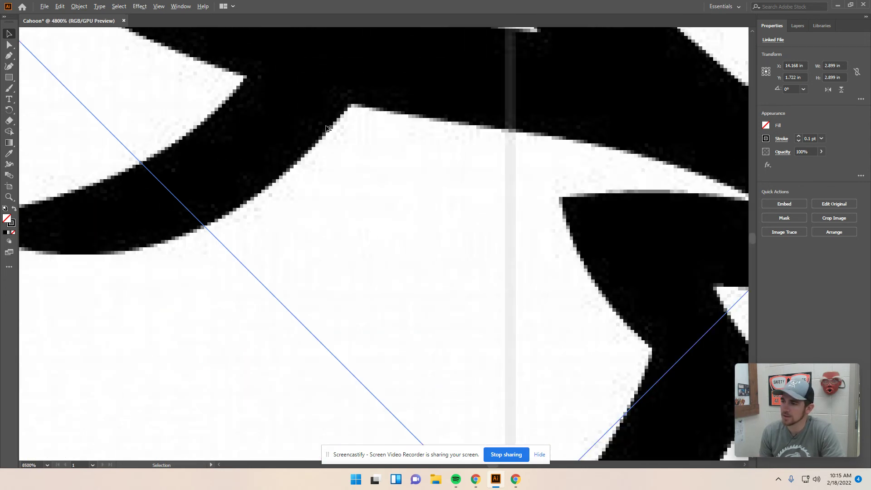
{"action": "scroll", "coordinate": [451, 180], "scroll_direction": "down", "scroll_amount": 5}
{"action": "scroll", "coordinate": [581, 227], "scroll_direction": "up", "scroll_amount": 3}
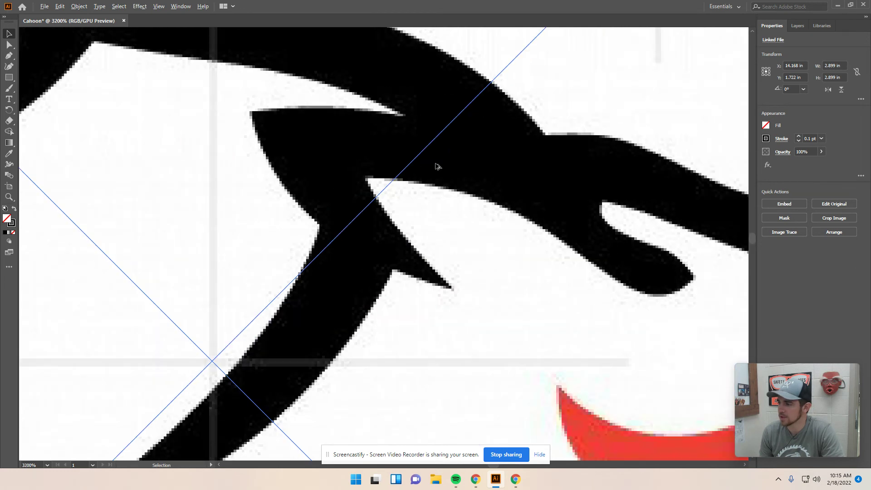
Inspect the pixel edges of the elk's black head and red neck shape up close
{"action": "scroll", "coordinate": [436, 167], "scroll_direction": "down", "scroll_amount": 3}
{"action": "scroll", "coordinate": [518, 246], "scroll_direction": "up", "scroll_amount": 2}
{"action": "scroll", "coordinate": [502, 247], "scroll_direction": "down", "scroll_amount": 8}
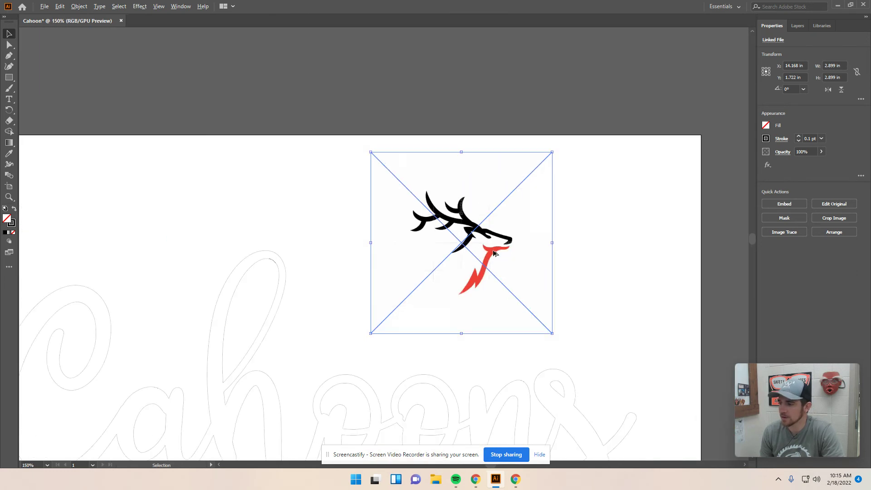
{"action": "scroll", "coordinate": [492, 254], "scroll_direction": "up", "scroll_amount": 8}
{"action": "scroll", "coordinate": [492, 254], "scroll_direction": "up", "scroll_amount": 2}
{"action": "scroll", "coordinate": [376, 168], "scroll_direction": "up", "scroll_amount": 1}
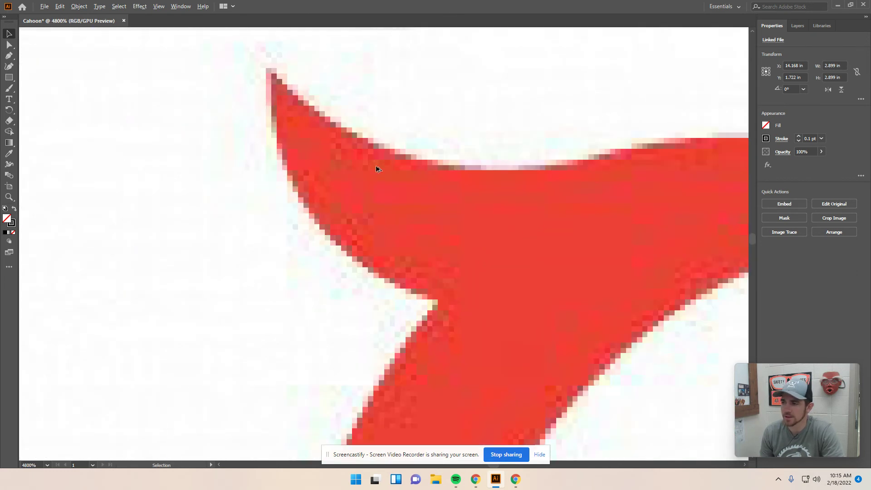
{"action": "scroll", "coordinate": [545, 274], "scroll_direction": "down", "scroll_amount": 3}
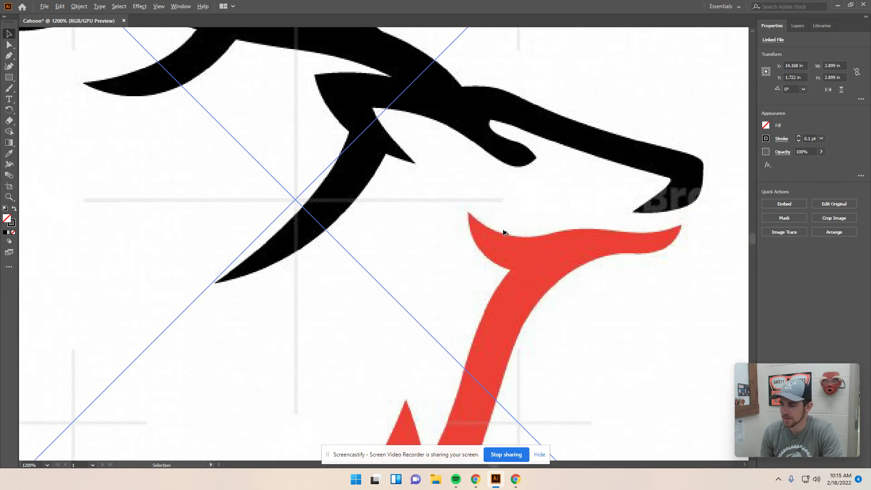
{"action": "scroll", "coordinate": [504, 232], "scroll_direction": "down", "scroll_amount": 6}
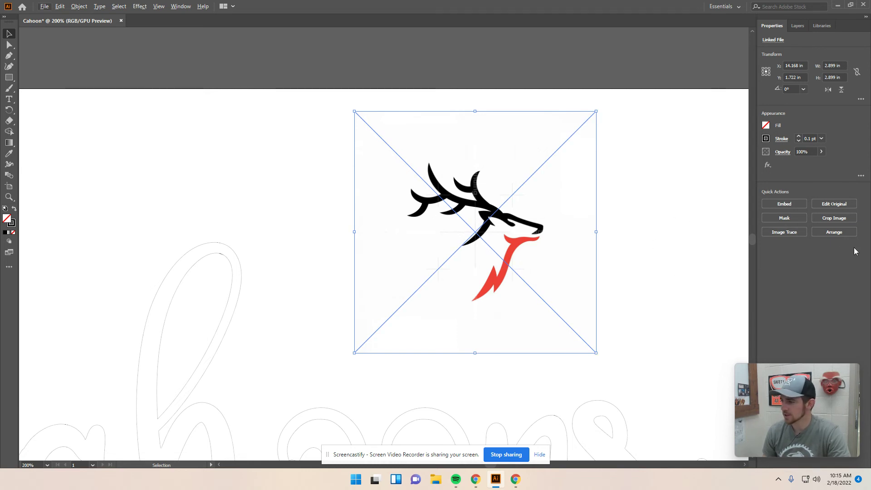
Apply Image Trace to the elk image with the Black and White Logo preset
{"action": "left_click", "coordinate": [786, 233]}
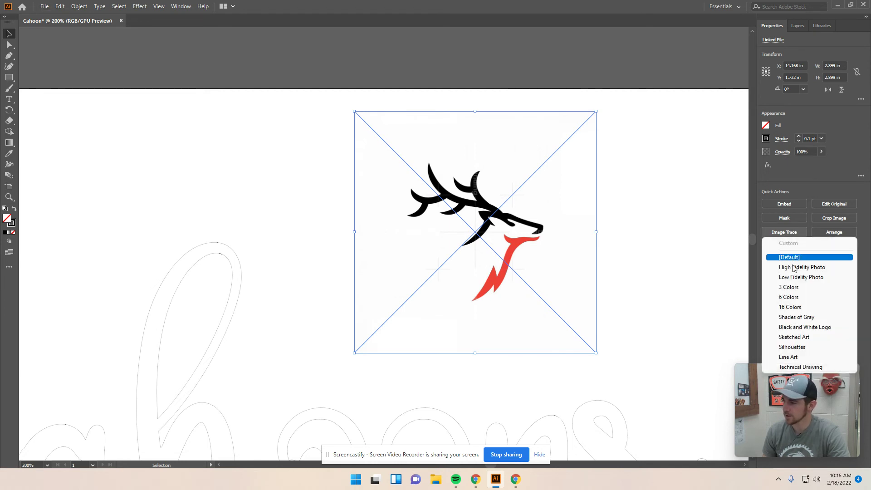
{"action": "left_click", "coordinate": [802, 330]}
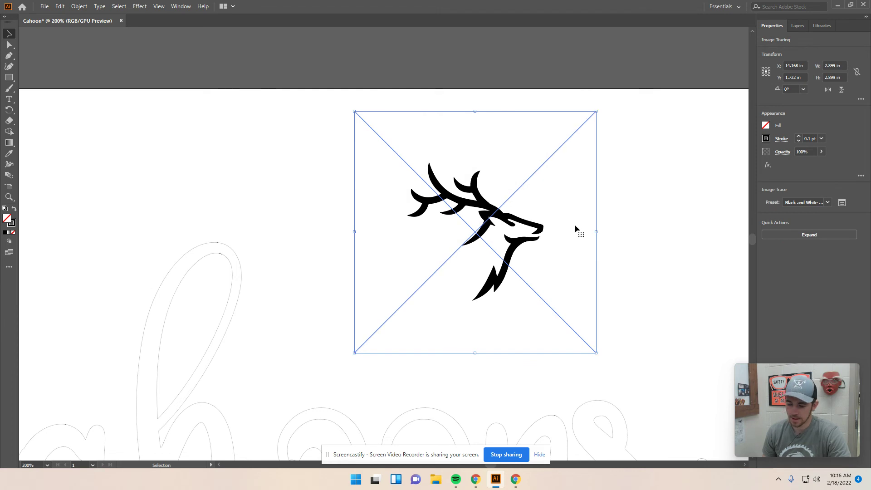
Examine the traced elk's curves and inner corners around the ear, head and antlers at high magnification
{"action": "scroll", "coordinate": [508, 245], "scroll_direction": "up", "scroll_amount": 1}
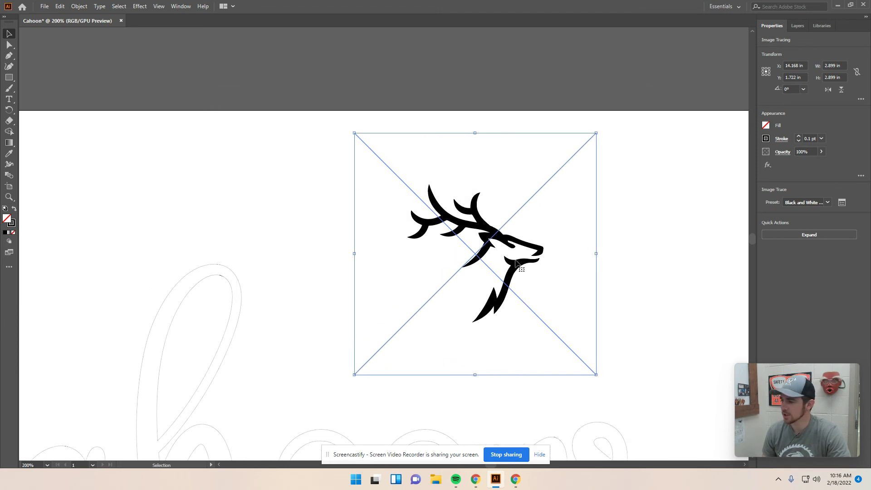
{"action": "scroll", "coordinate": [518, 261], "scroll_direction": "up", "scroll_amount": 2, "text": "alt"}
{"action": "scroll", "coordinate": [506, 272], "scroll_direction": "up", "scroll_amount": 4}
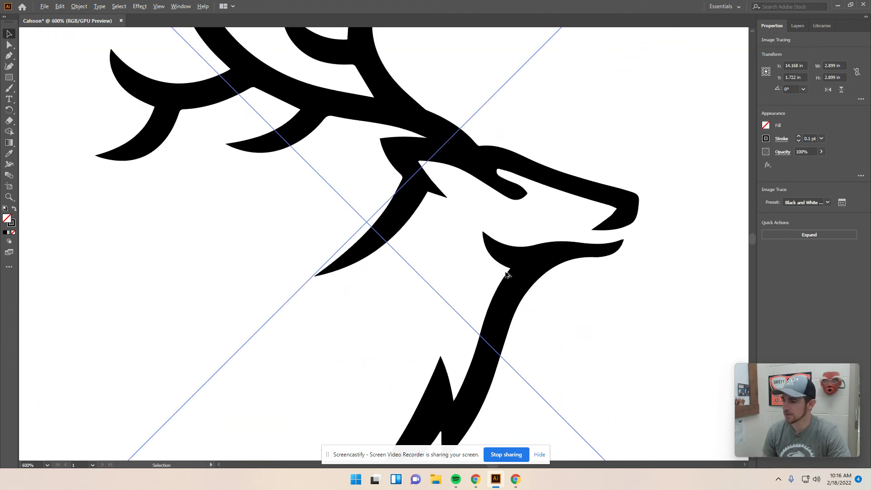
{"action": "key", "text": "ctrl+0"}
{"action": "scroll", "coordinate": [425, 200], "scroll_direction": "up", "scroll_amount": 5}
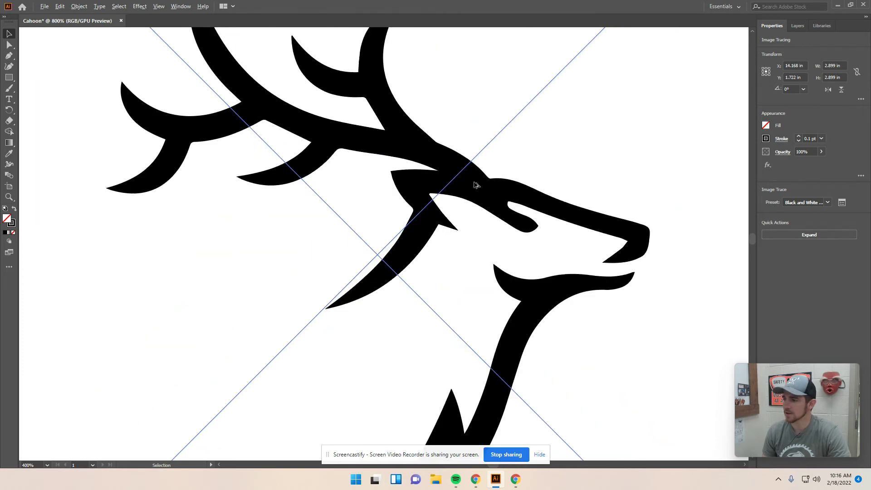
{"action": "scroll", "coordinate": [424, 200], "scroll_direction": "up", "scroll_amount": 3}
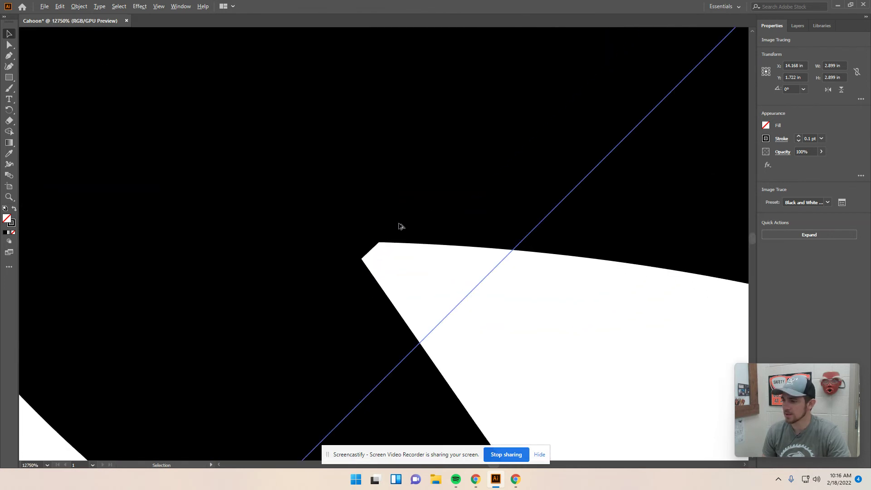
{"action": "scroll", "coordinate": [404, 240], "scroll_direction": "down", "scroll_amount": 3}
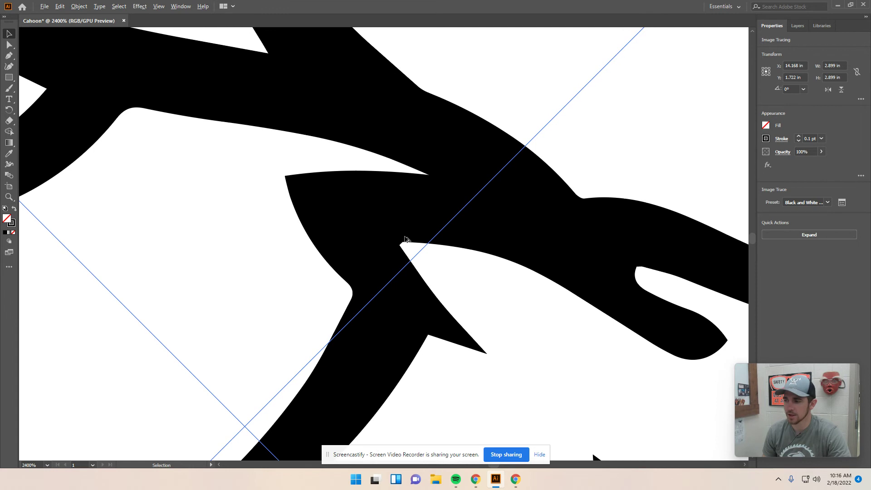
{"action": "scroll", "coordinate": [430, 254], "scroll_direction": "down", "scroll_amount": 3}
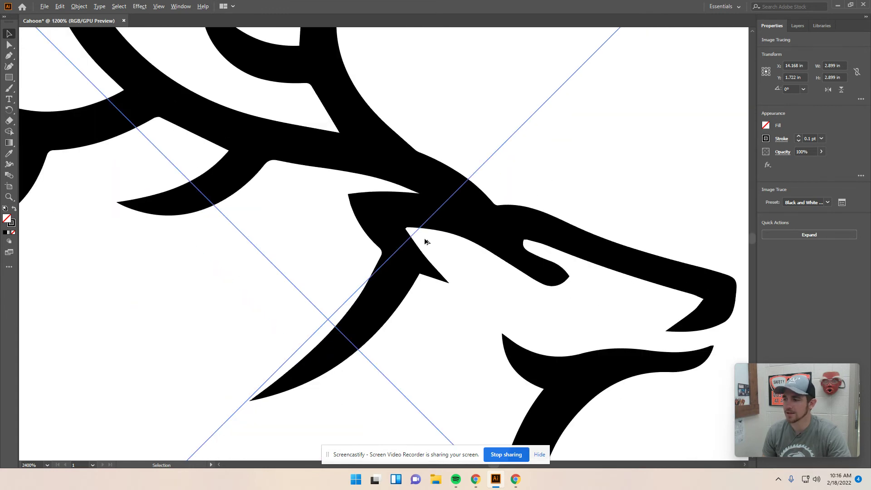
{"action": "scroll", "coordinate": [413, 188], "scroll_direction": "up", "scroll_amount": 10}
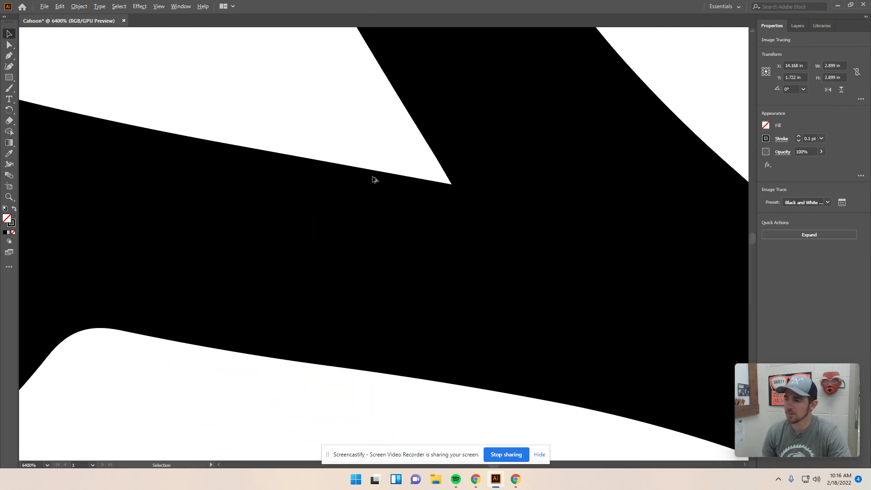
{"action": "scroll", "coordinate": [479, 143], "scroll_direction": "down", "scroll_amount": 10}
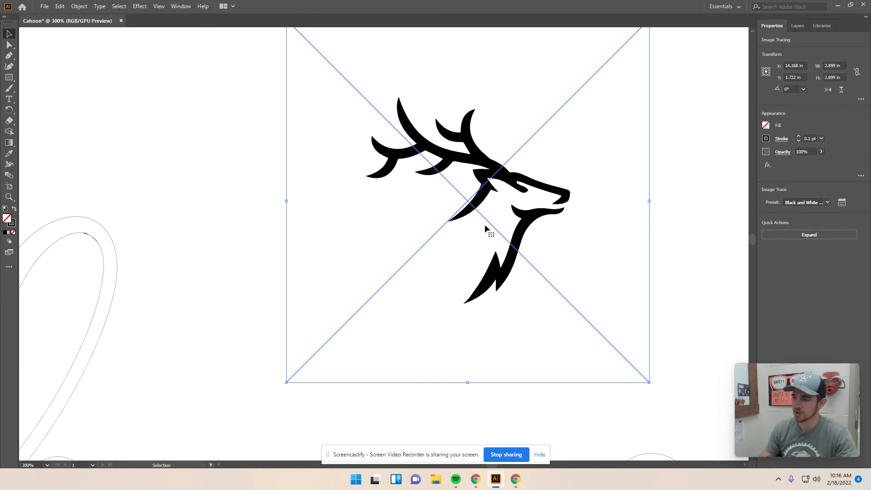
Refine the elk's trace settings to Threshold 145, Paths 79%, Corners 84%, Noise 12 px, and enable Ignore White
{"action": "left_click", "coordinate": [842, 203]}
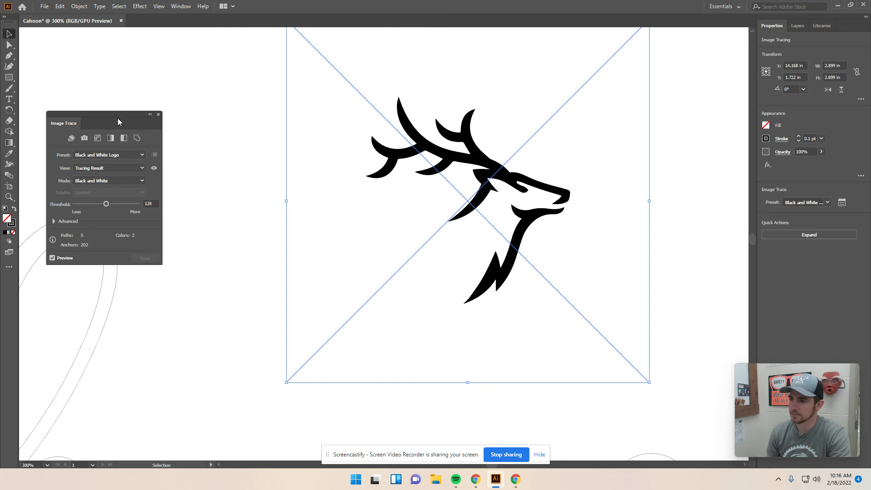
{"action": "left_click_drag", "start_coordinate": [116, 115], "coordinate": [201, 100]}
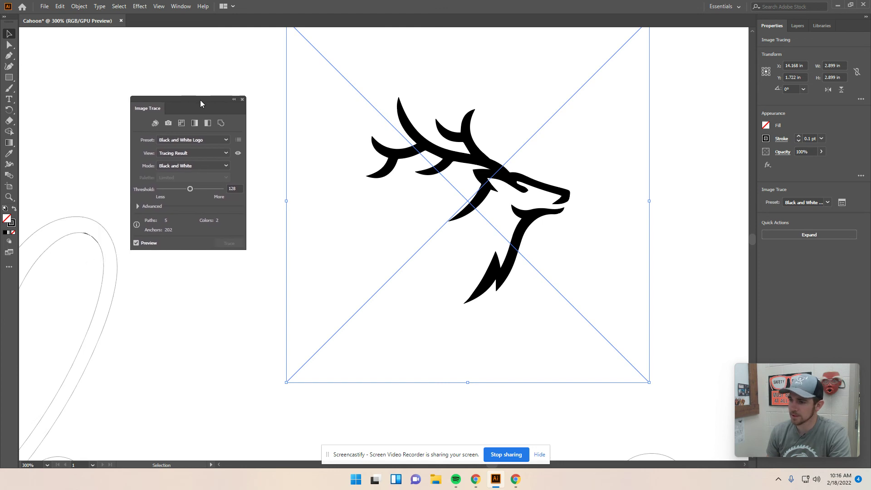
{"action": "left_click", "coordinate": [135, 208]}
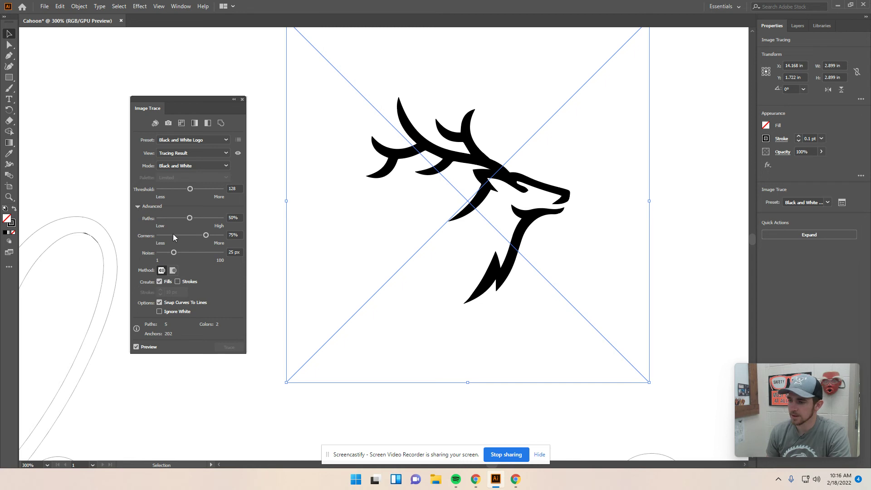
{"action": "left_click_drag", "start_coordinate": [190, 189], "coordinate": [195, 189]}
{"action": "mouse_move", "coordinate": [215, 218]}
{"action": "left_mouse_down"}
{"action": "mouse_move", "coordinate": [212, 235]}
{"action": "mouse_move", "coordinate": [165, 252]}
{"action": "left_mouse_up"}
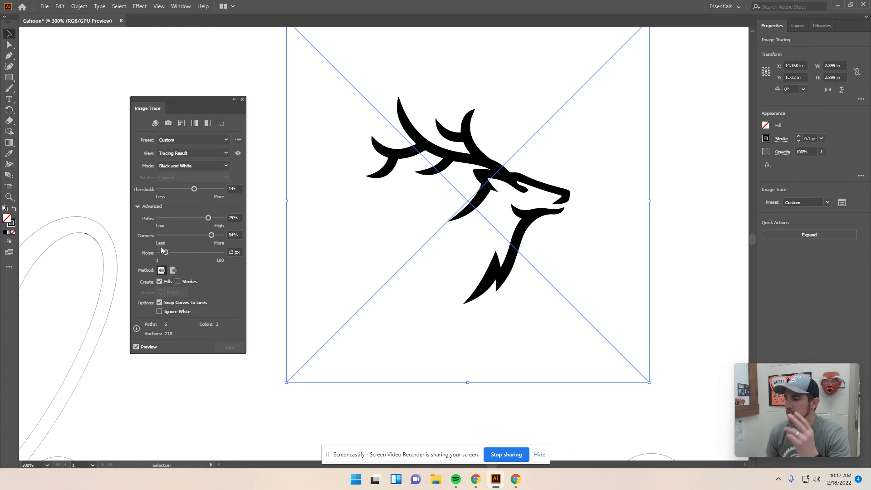
{"action": "left_click", "coordinate": [159, 312]}
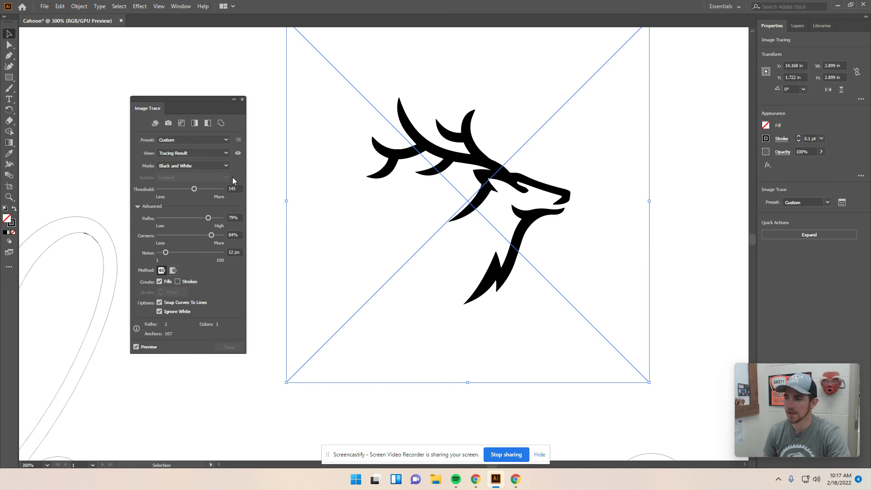
Move the traced elk across the artboard's upper edge and switch Ignore White off and on again to compare its background
{"action": "scroll", "coordinate": [299, 385], "scroll_direction": "down", "scroll_amount": 2}
{"action": "scroll", "coordinate": [315, 367], "scroll_direction": "up", "scroll_amount": 1}
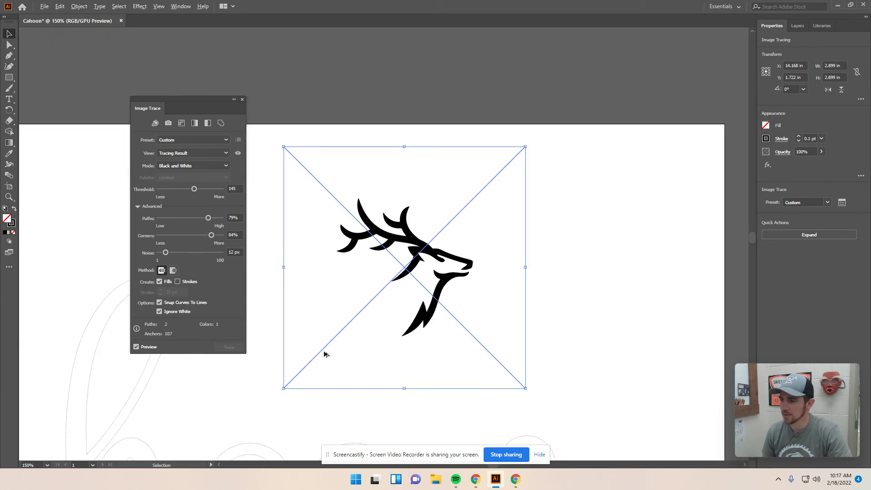
{"action": "left_click_drag", "start_coordinate": [393, 251], "coordinate": [420, 70]}
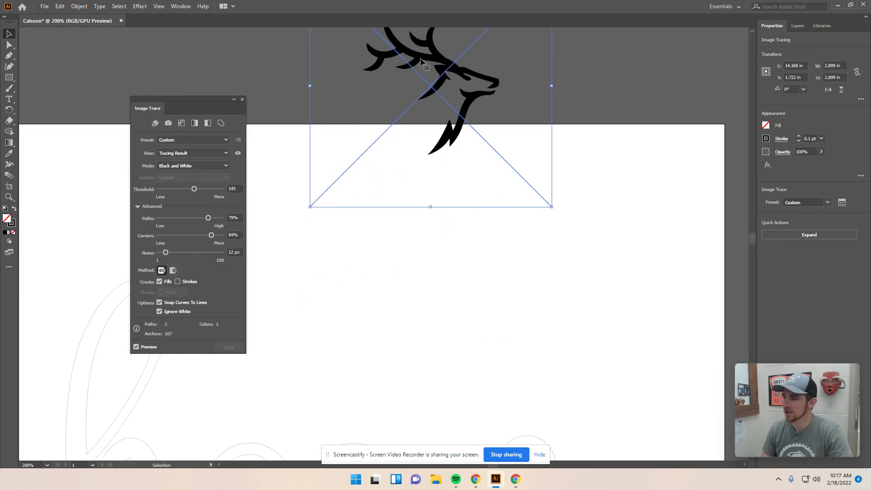
{"action": "left_click", "coordinate": [159, 312]}
{"action": "scroll", "coordinate": [329, 281], "scroll_direction": "down", "scroll_amount": 1}
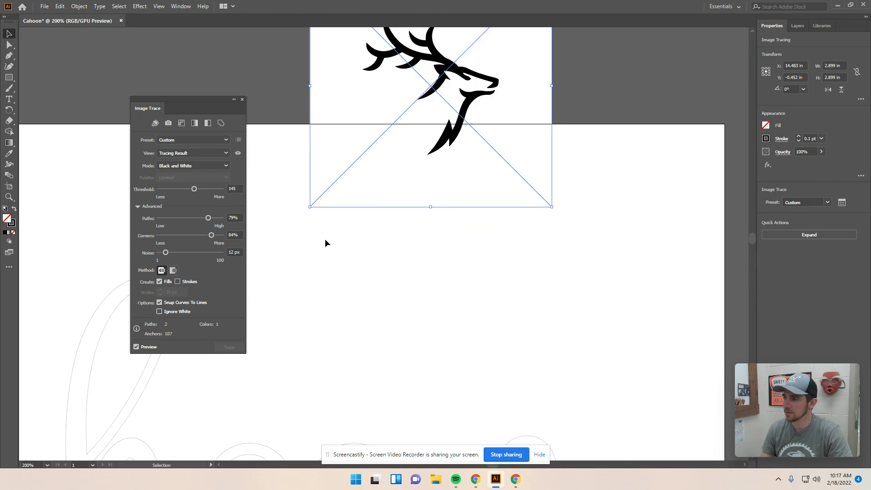
{"action": "scroll", "coordinate": [336, 318], "scroll_direction": "up", "scroll_amount": 5}
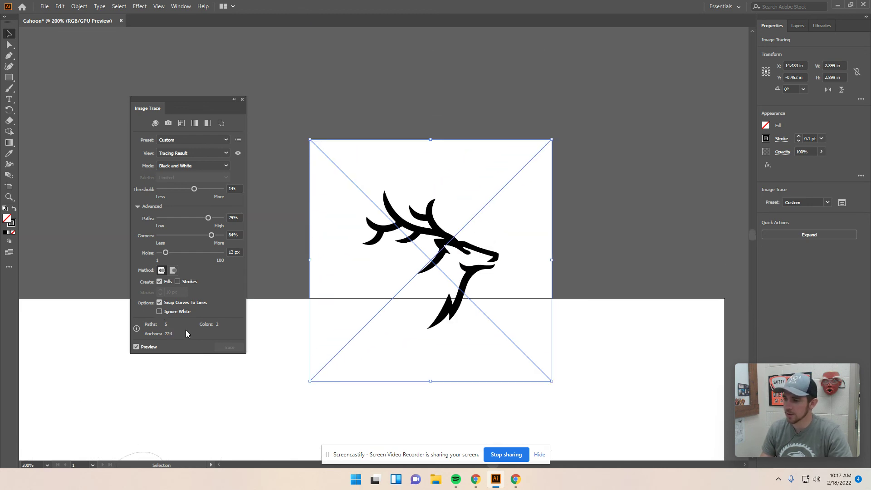
{"action": "left_click", "coordinate": [159, 312]}
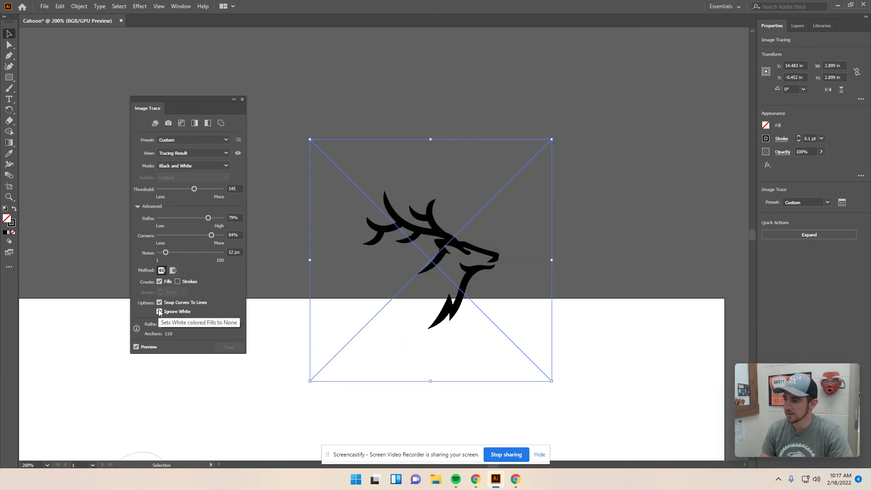
Move the traced elk back onto the artboard above the surname's second half and expand the tracing into paths
{"action": "mouse_move", "coordinate": [440, 235]}
{"action": "left_mouse_down"}
{"action": "mouse_move", "coordinate": [456, 257]}
{"action": "mouse_move", "coordinate": [481, 202]}
{"action": "mouse_move", "coordinate": [459, 321]}
{"action": "left_mouse_up"}
{"action": "scroll", "coordinate": [311, 98], "scroll_direction": "down", "scroll_amount": 2}
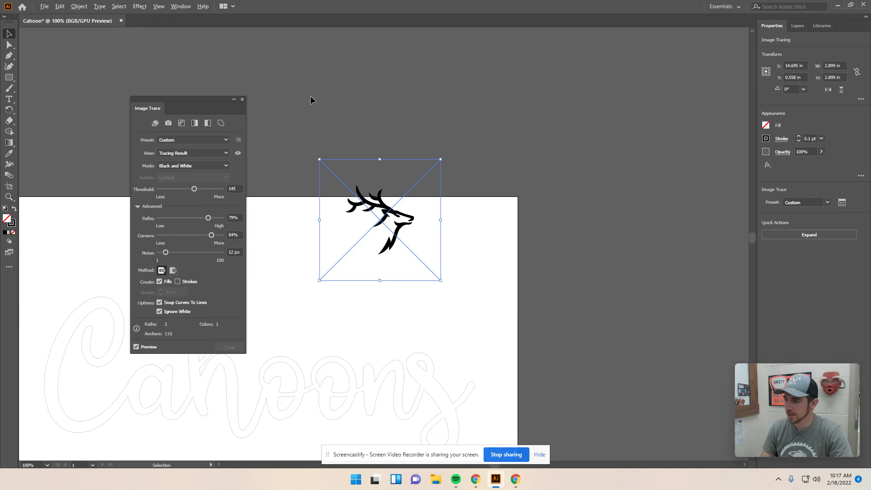
{"action": "left_click", "coordinate": [242, 99]}
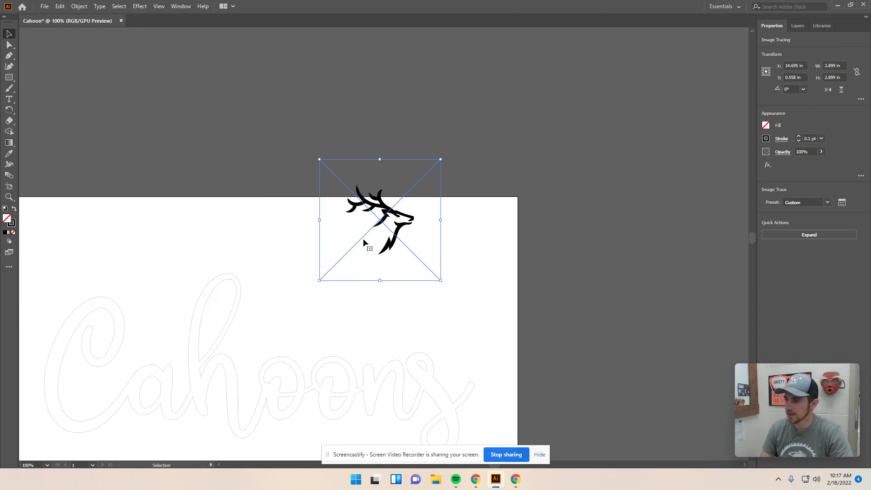
{"action": "left_click_drag", "start_coordinate": [393, 220], "coordinate": [373, 243]}
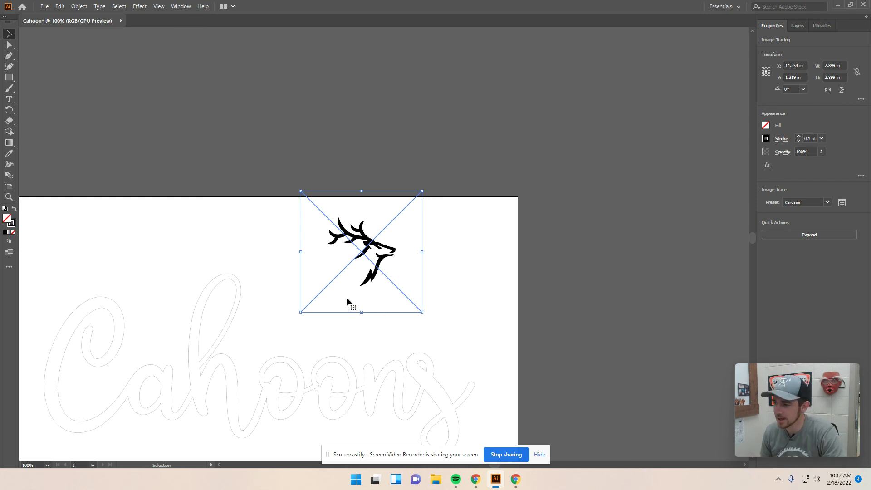
{"action": "left_click", "coordinate": [816, 238]}
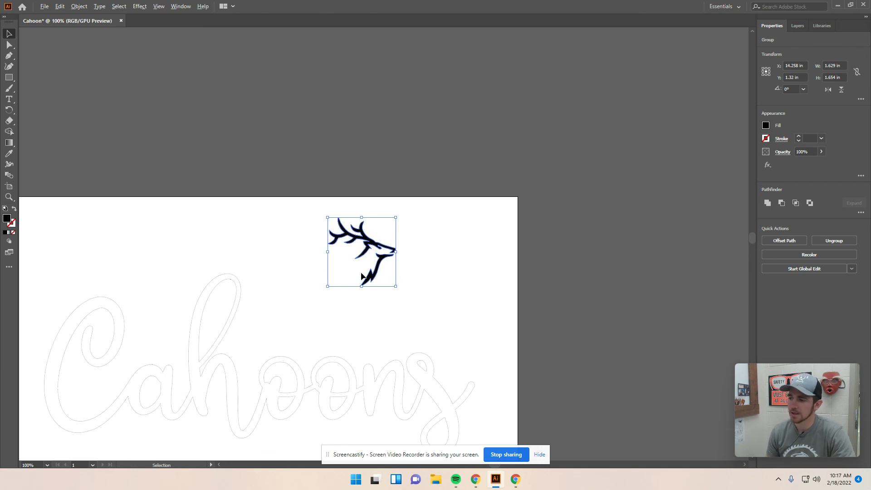
Isolate the expanded elk group and delete its separate neck path
{"action": "key", "text": "ctrl+plus"}
{"action": "key", "text": "ctrl+plus"}
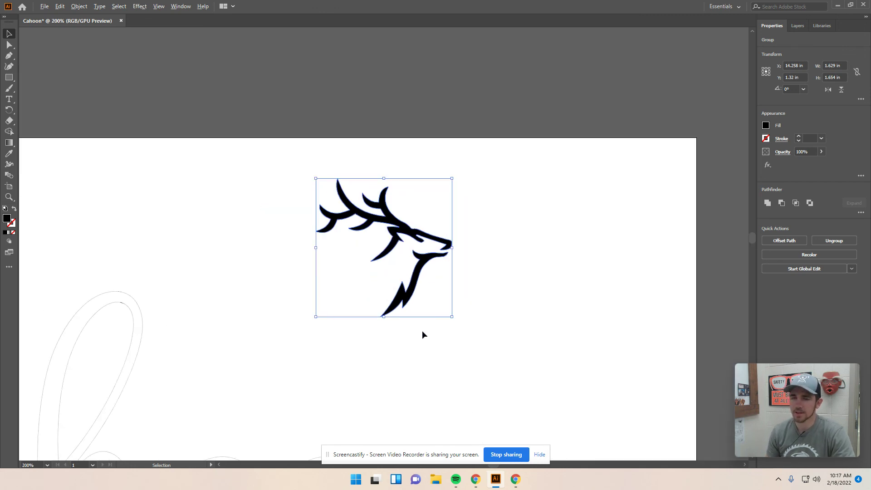
{"action": "left_click", "coordinate": [377, 336]}
{"action": "left_click", "coordinate": [403, 299]}
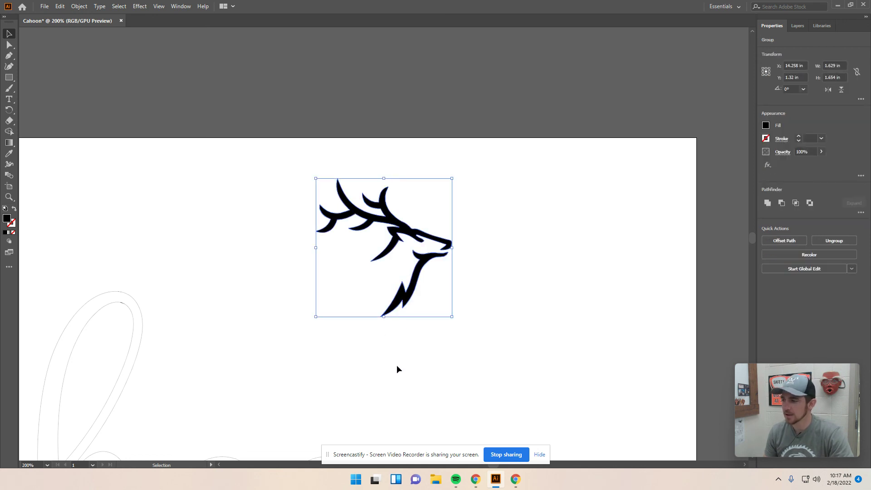
{"action": "left_click", "coordinate": [474, 312]}
{"action": "double_click", "coordinate": [404, 300]}
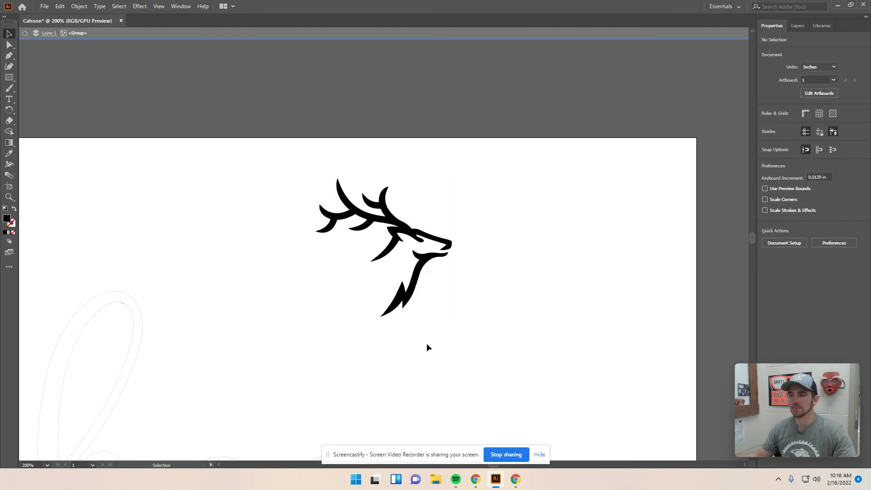
{"action": "left_click", "coordinate": [403, 296]}
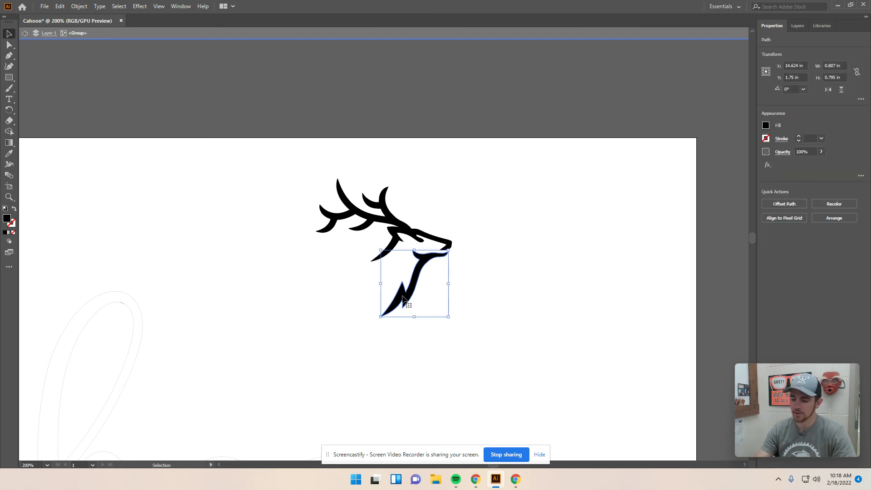
{"action": "key", "text": "Delete"}
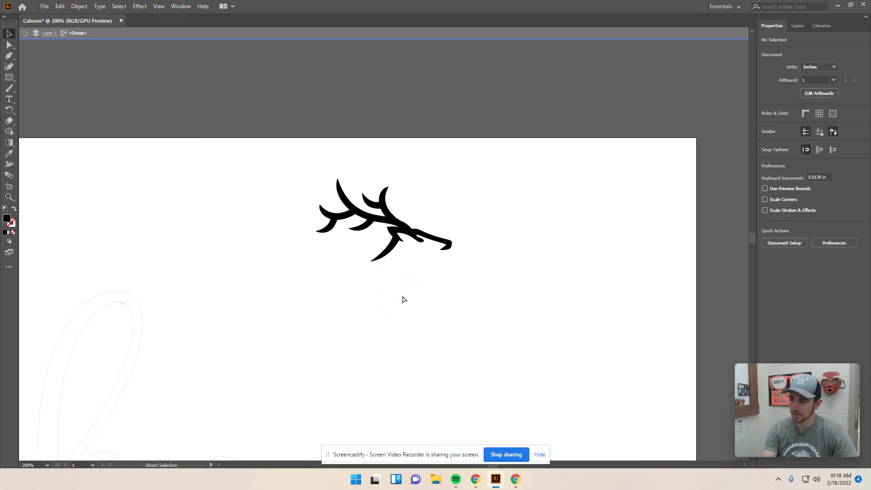
Undo the neck path deletion and leave the elk group's isolation mode
{"action": "key", "text": "ctrl+z"}
{"action": "left_click", "coordinate": [435, 195]}
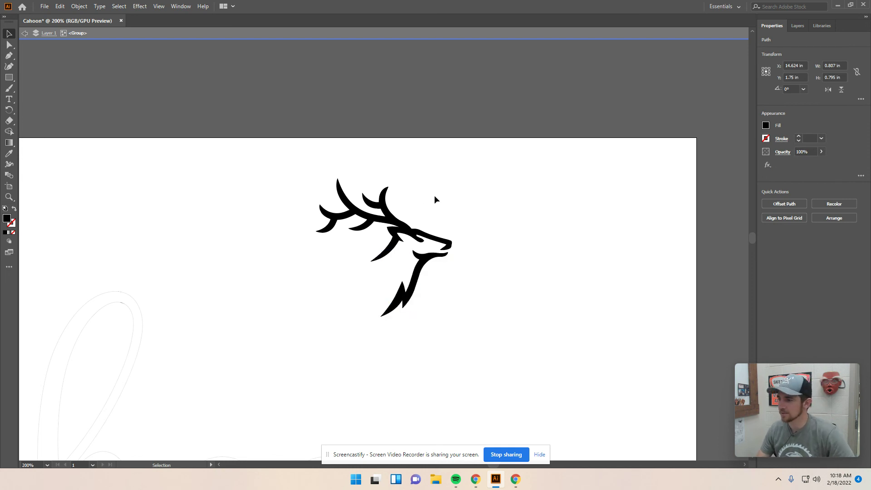
{"action": "double_click", "coordinate": [288, 159]}
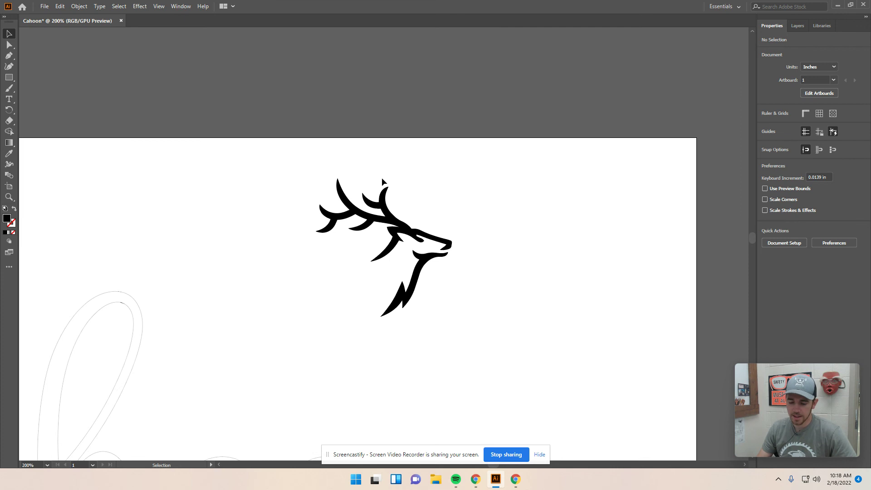
Enlarge the elk group proportionally and move it over the middle of the script lettering
{"action": "scroll", "coordinate": [414, 165], "scroll_direction": "down", "scroll_amount": 3}
{"action": "left_click_drag", "start_coordinate": [387, 165], "coordinate": [589, 340]}
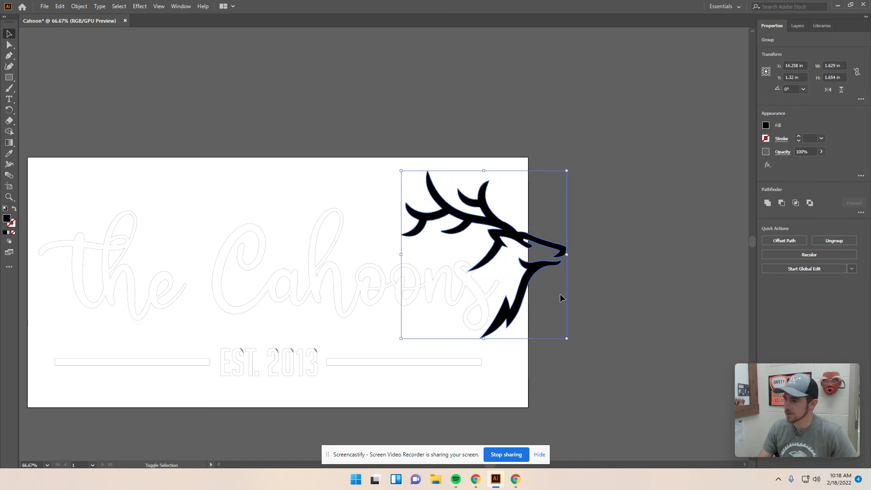
{"action": "left_click_drag", "start_coordinate": [480, 274], "coordinate": [298, 280]}
{"action": "left_click", "coordinate": [394, 216]}
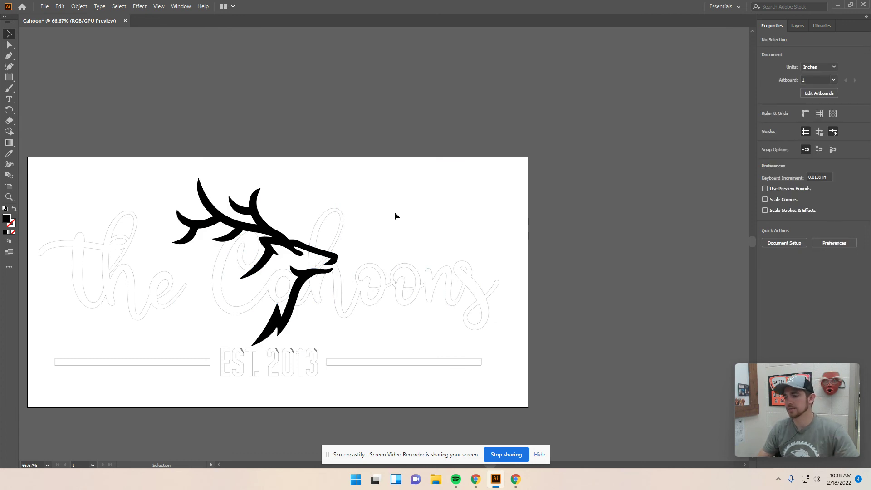
Scale the elk group down to about 2.66 x 2.70 in and place it above the surname's second half
{"action": "left_click_drag", "start_coordinate": [279, 244], "coordinate": [418, 232]}
{"action": "left_click_drag", "start_coordinate": [477, 335], "coordinate": [385, 241]}
{"action": "left_click_drag", "start_coordinate": [357, 196], "coordinate": [389, 197]}
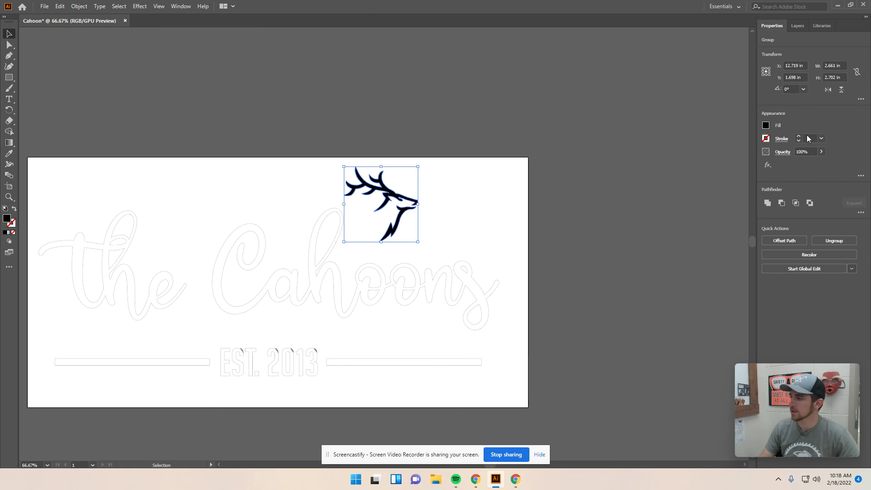
Set the elk group's fill to None
{"action": "left_click", "coordinate": [766, 127]}
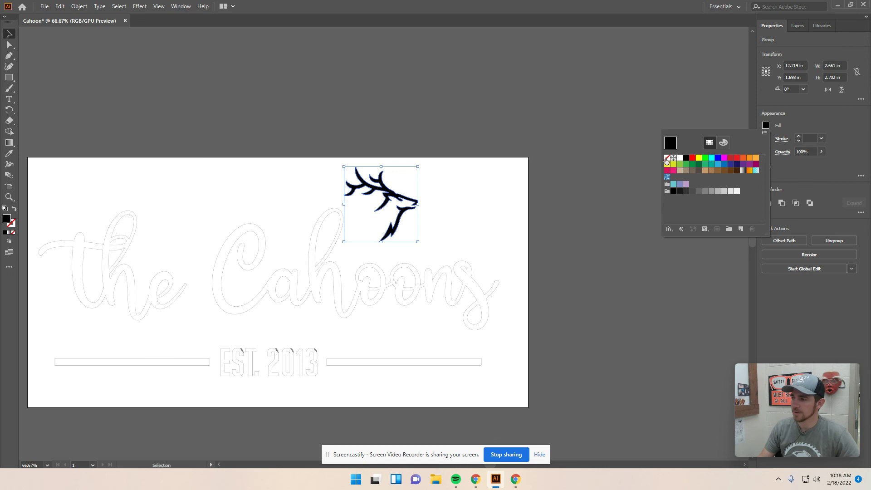
{"action": "left_click", "coordinate": [666, 159]}
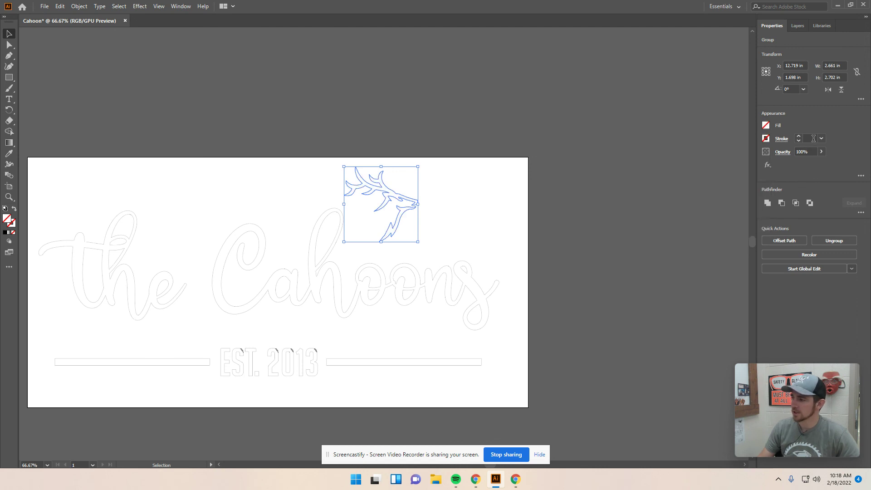
{"action": "key", "text": "period"}
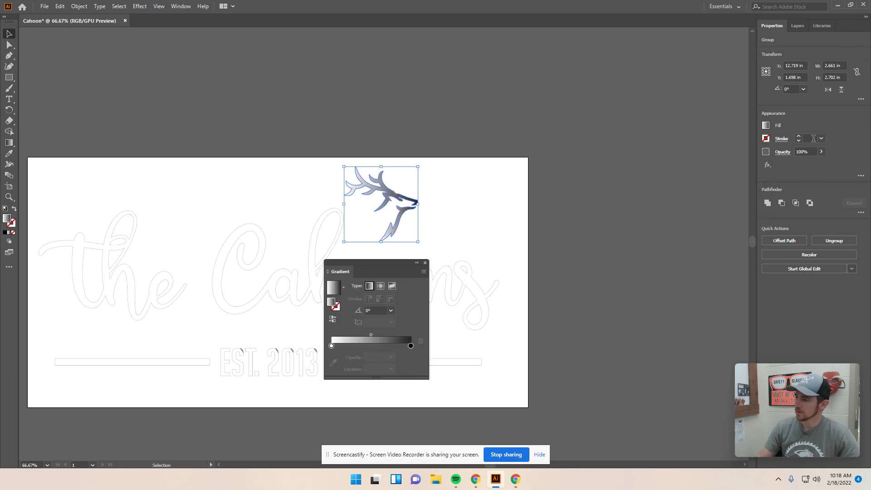
{"action": "left_click", "coordinate": [426, 263]}
{"action": "key", "text": "slash"}
Give the elk group a 0.1 pt stroke and deselect it
{"action": "left_click", "coordinate": [810, 137]}
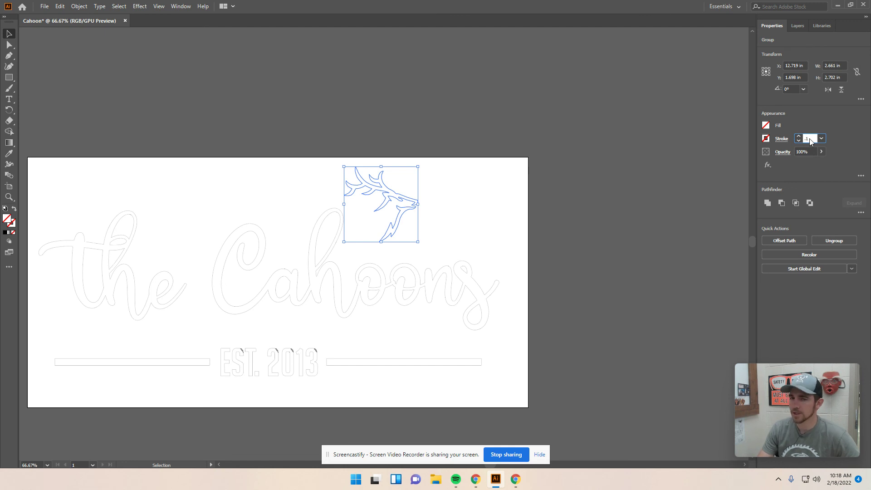
{"action": "type", "text": ".1"}
{"action": "key", "text": "Return"}
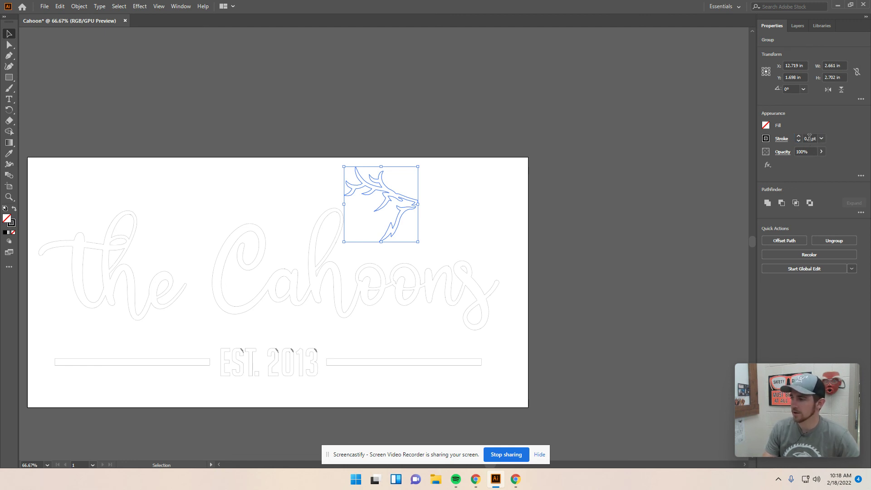
{"action": "left_click", "coordinate": [579, 209]}
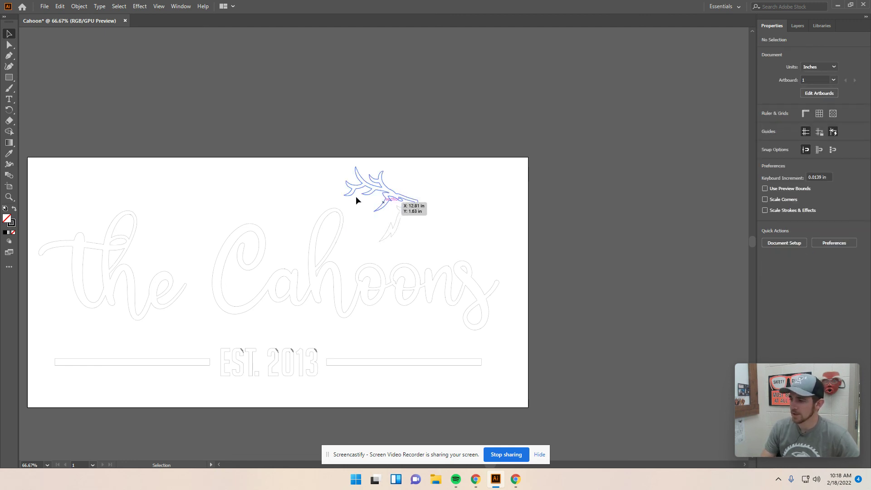